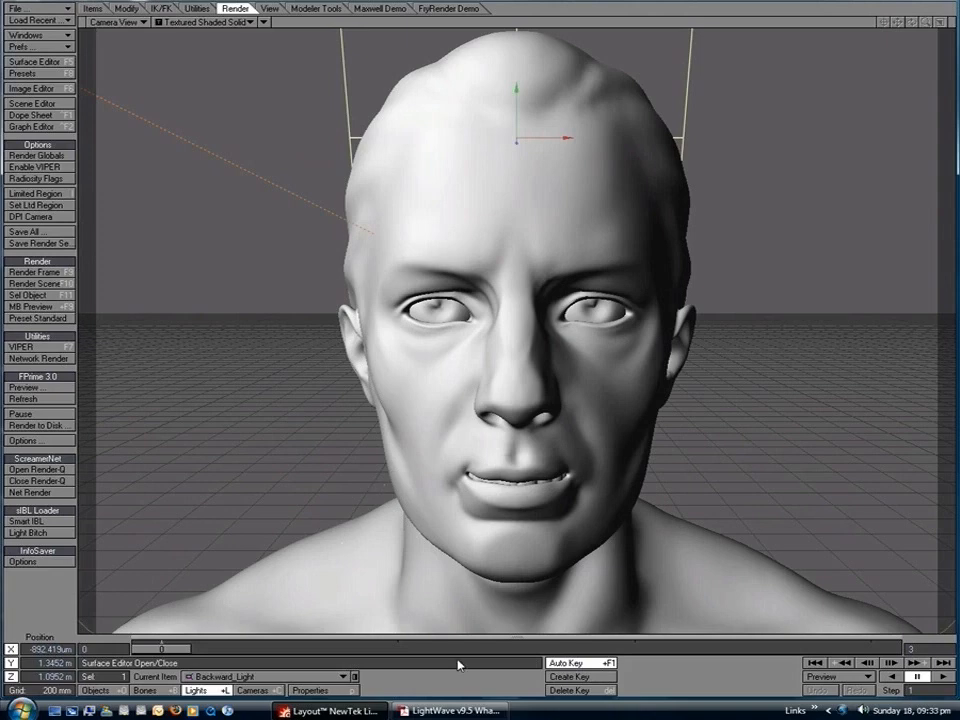
Switch to the LightWave v9.5 What's New PDF and review the SSS 2 node's Forward Color and Backward Color descriptions.
left_click(454, 711)
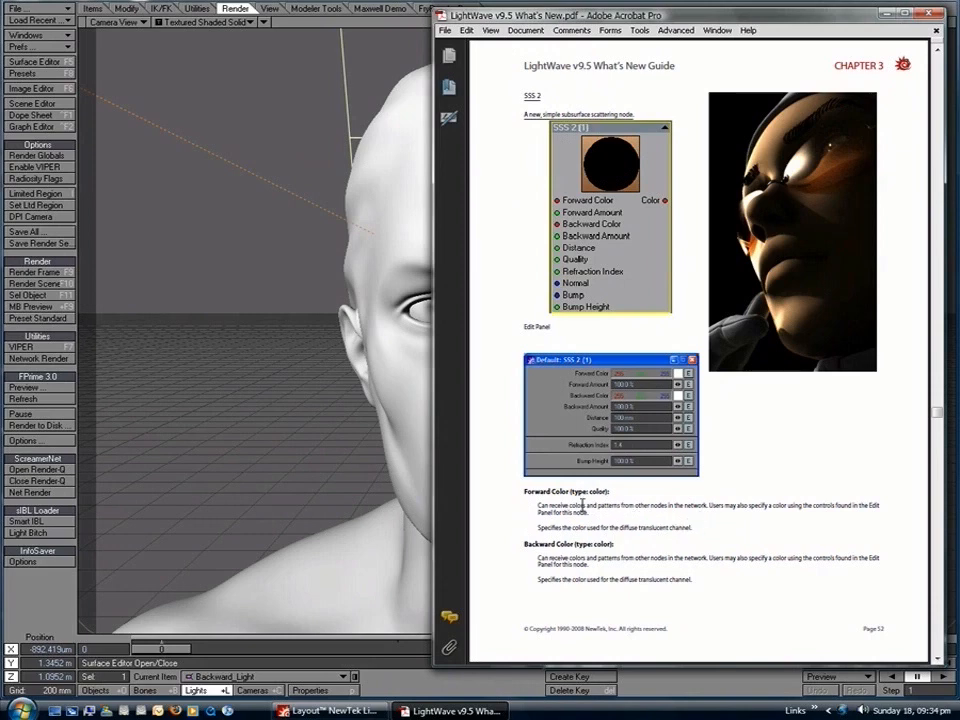
double_click(537, 491)
double_click(540, 543)
left_click(622, 543)
left_click(904, 13)
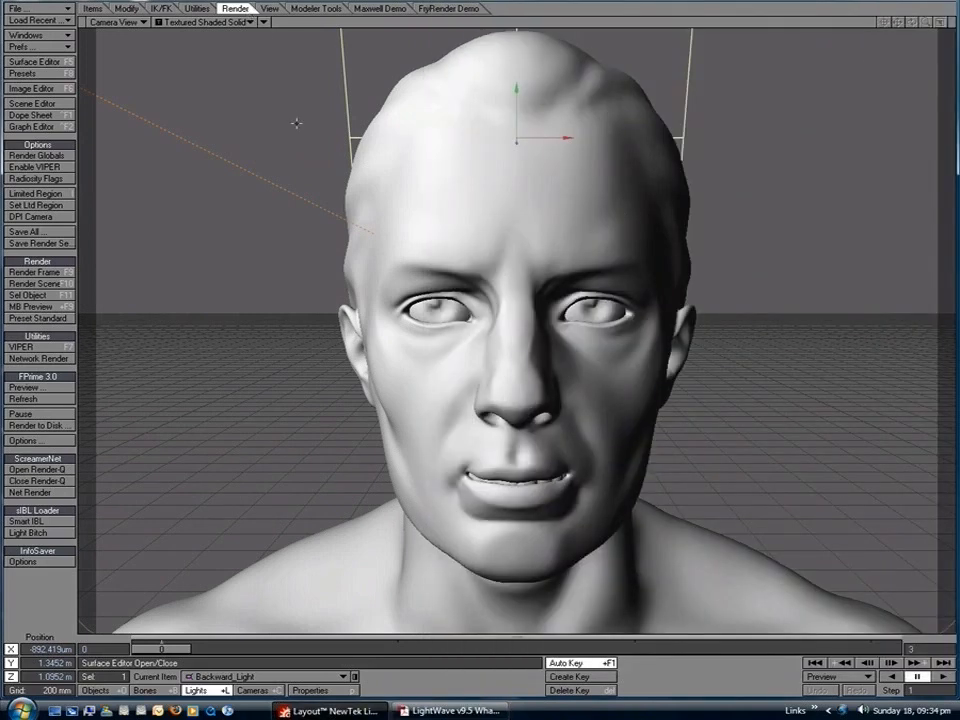
Enable nodes on the Head surface and open its node network for editing.
left_click(65, 63)
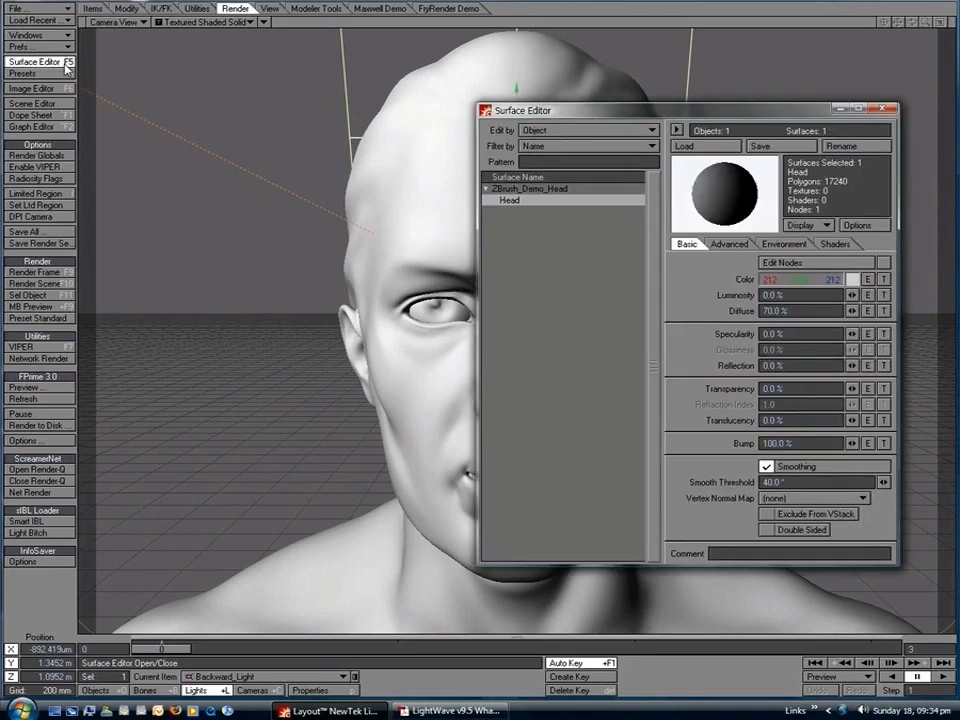
left_click(884, 262)
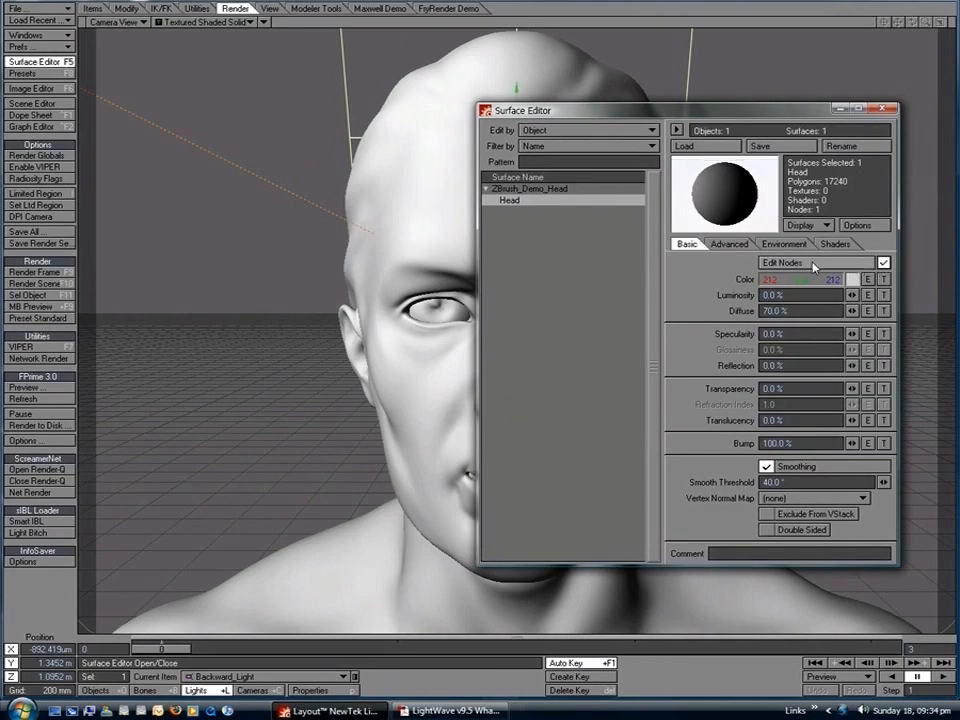
left_click(814, 263)
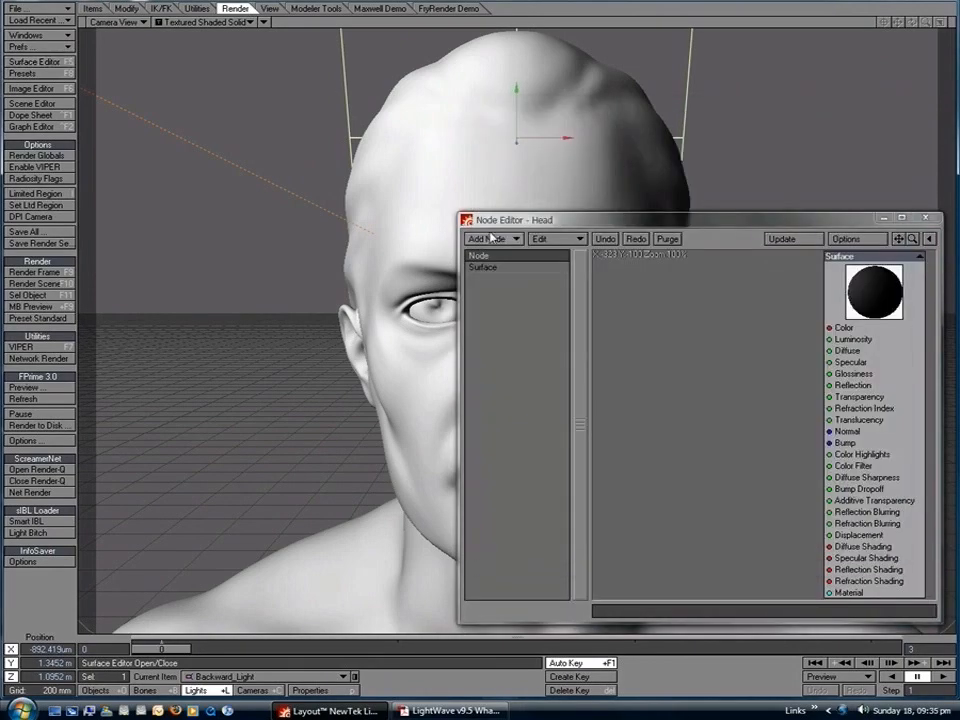
Add an SSS 2 subsurface scattering shader node to the Head network, placed beside the Surface node.
left_click(491, 238)
mouse_move(533, 413)
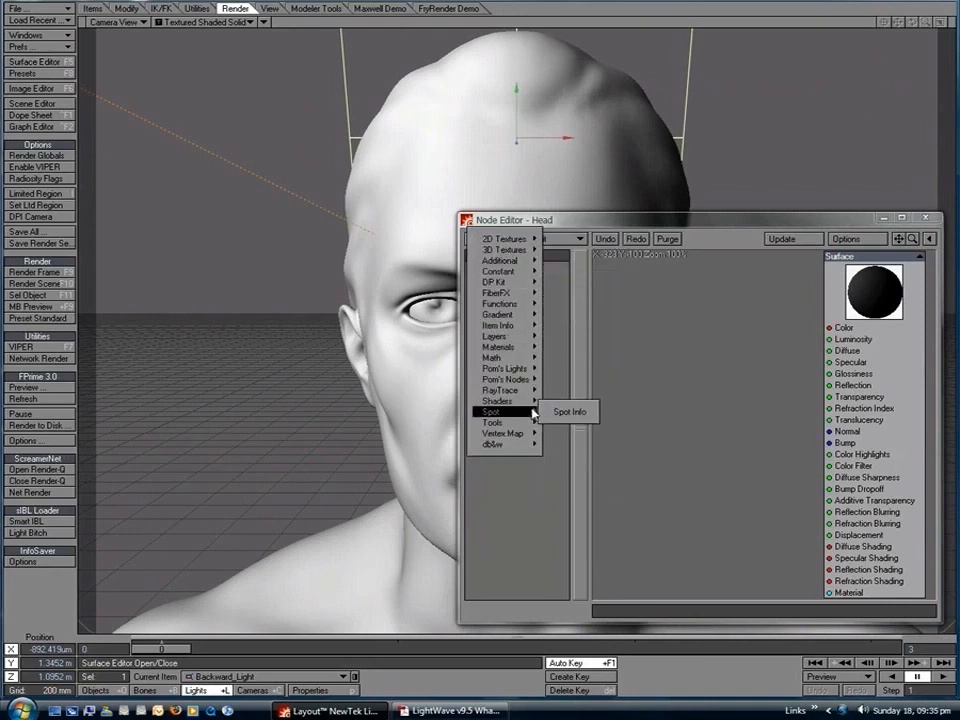
mouse_move(497, 400)
mouse_move(593, 433)
mouse_move(668, 433)
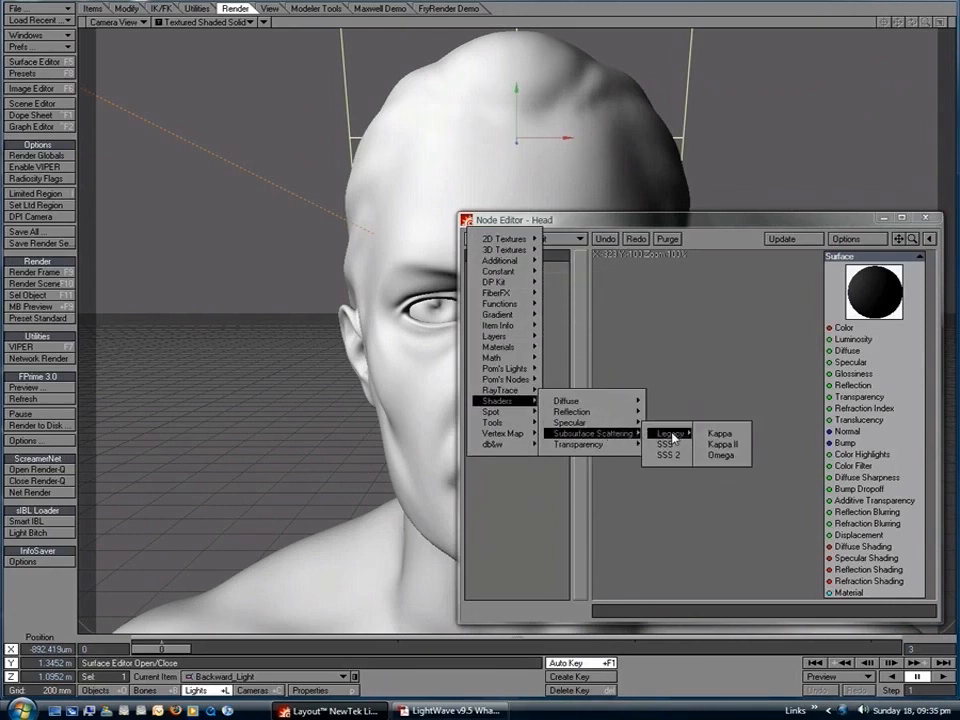
left_click(666, 455)
left_click_drag(769, 375, 690, 354)
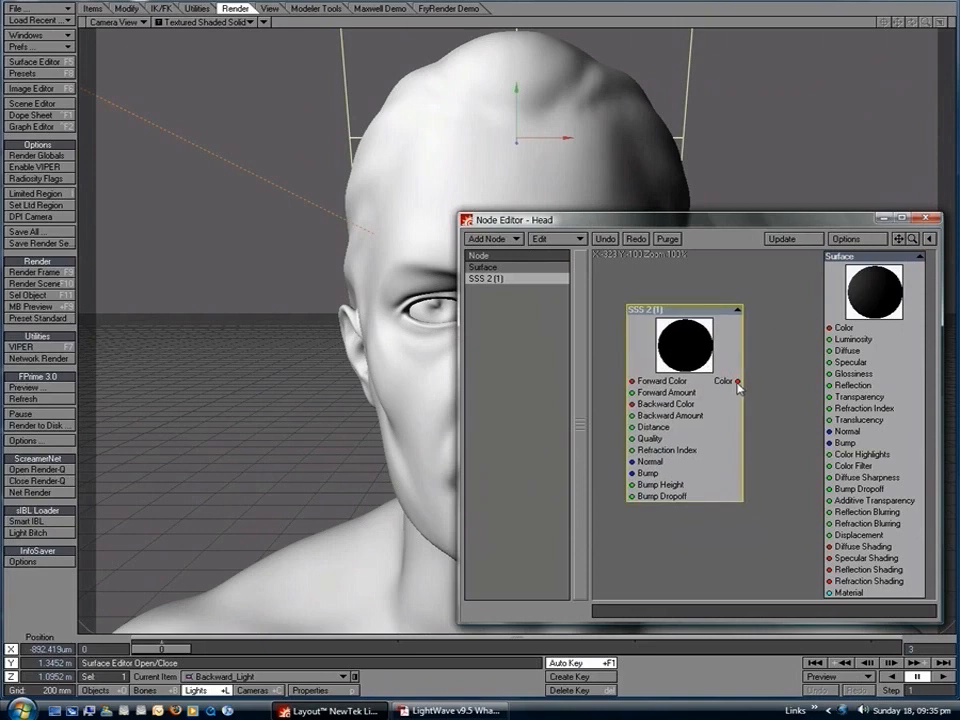
Connect the SSS 2 node's Color output to the Surface node's Diffuse Shading input and move the node closer.
mouse_move(739, 383)
left_mouse_down()
mouse_move(770, 360)
mouse_move(760, 390)
mouse_move(836, 515)
mouse_move(857, 529)
left_mouse_up()
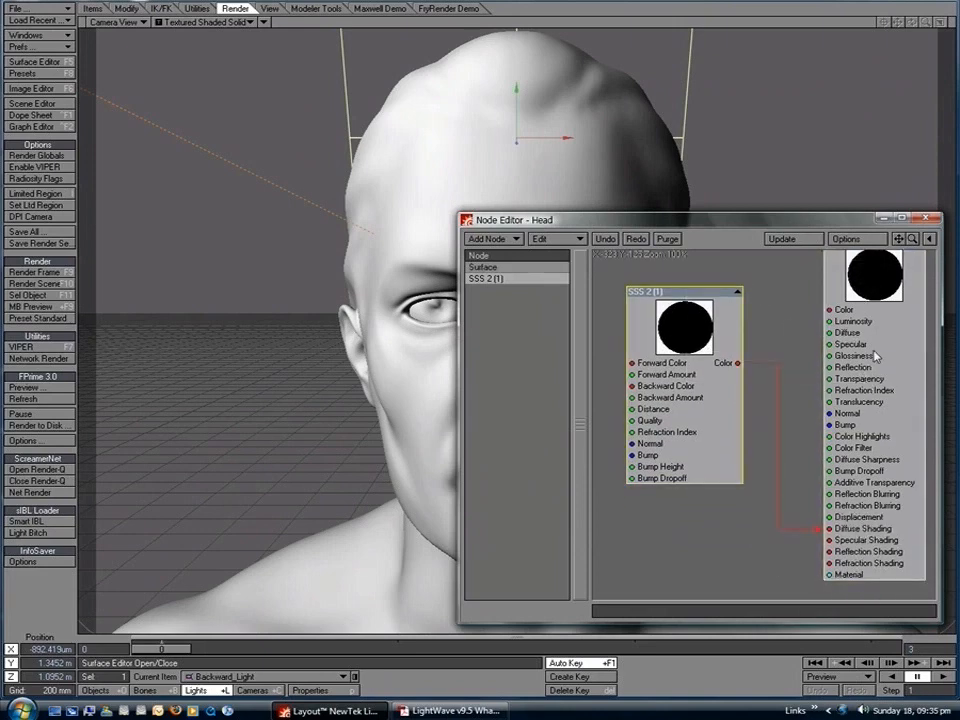
left_click_drag(874, 351, 873, 372, "alt")
left_click_drag(671, 360, 709, 383)
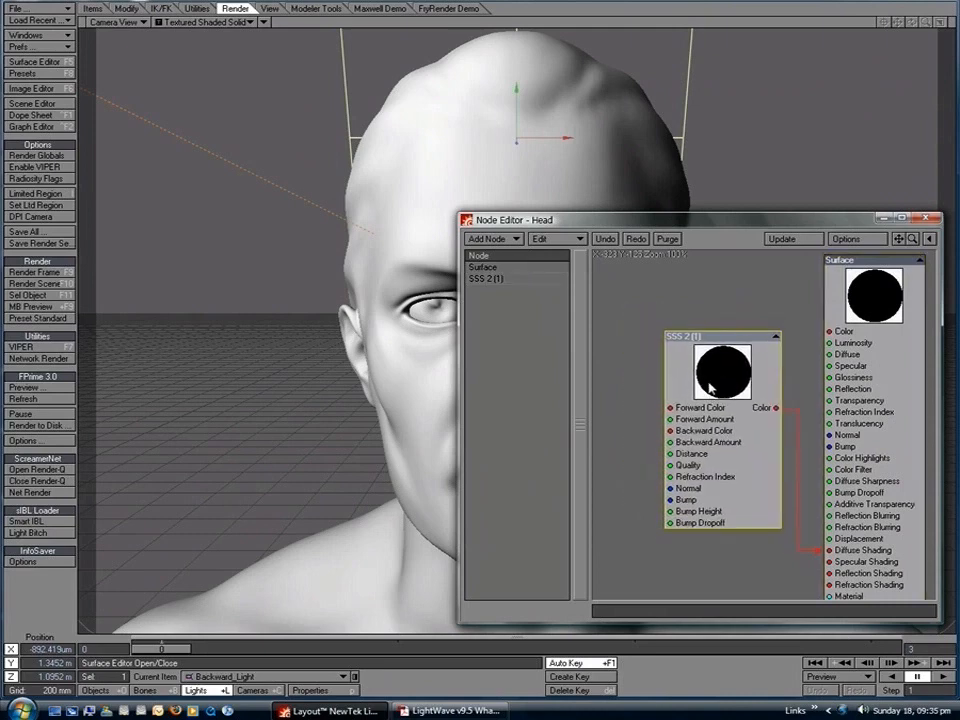
Open the SSS 2 node's settings and clear the node network out of the way.
double_click(735, 370)
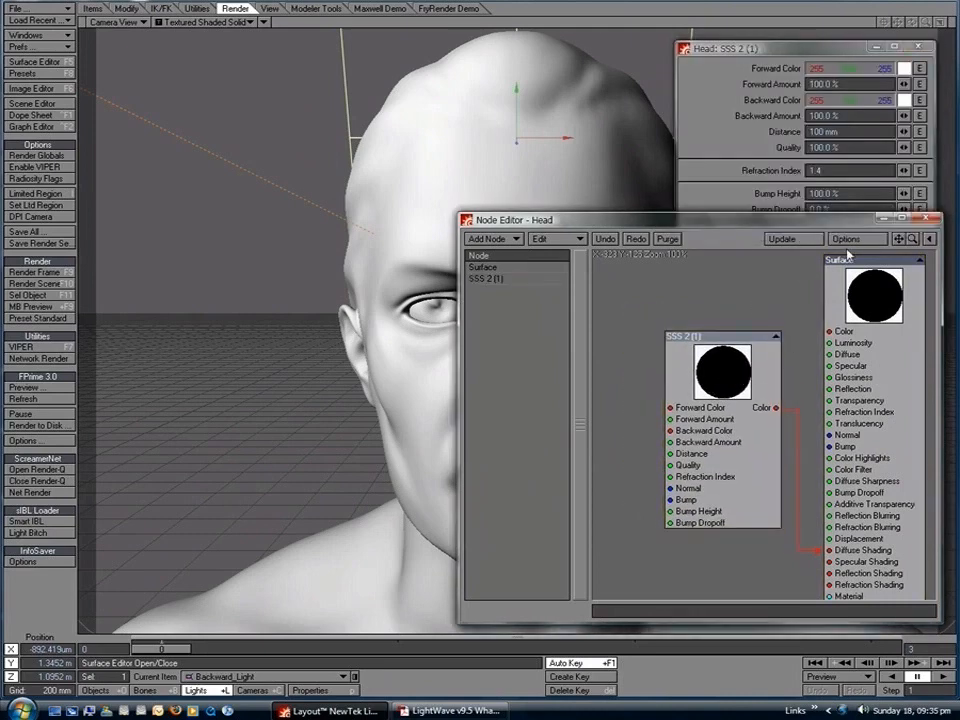
left_click(883, 216)
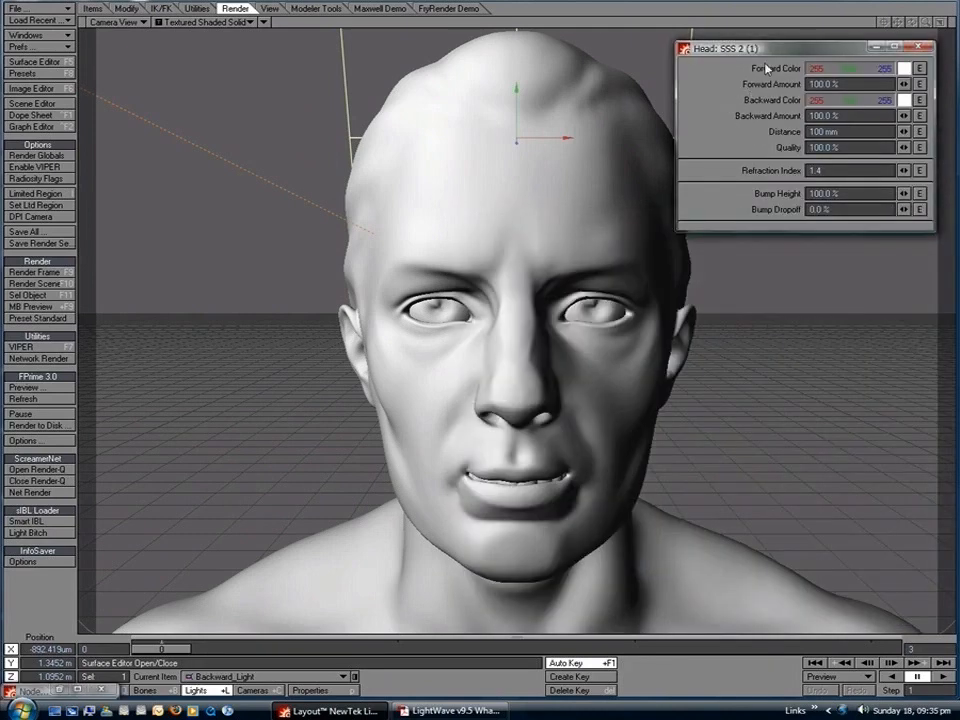
mouse_move(766, 48)
left_mouse_down()
mouse_move(738, 48)
mouse_move(754, 66)
left_mouse_up()
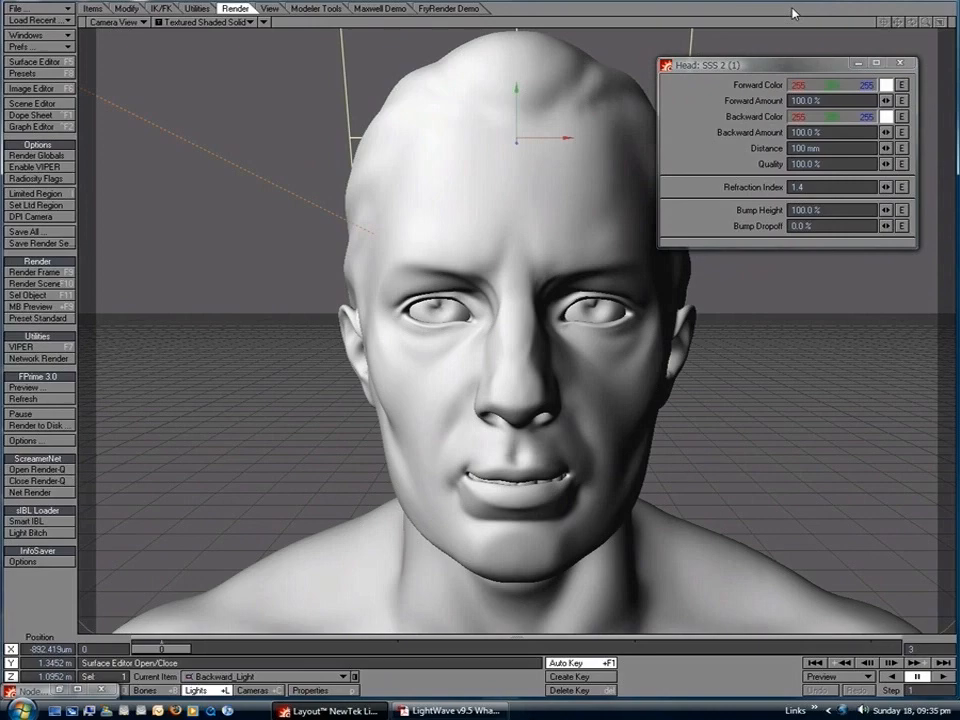
Examine the placement of Forward_Light and Backward_Light in perspective and review the Backward_Light properties.
key("4")
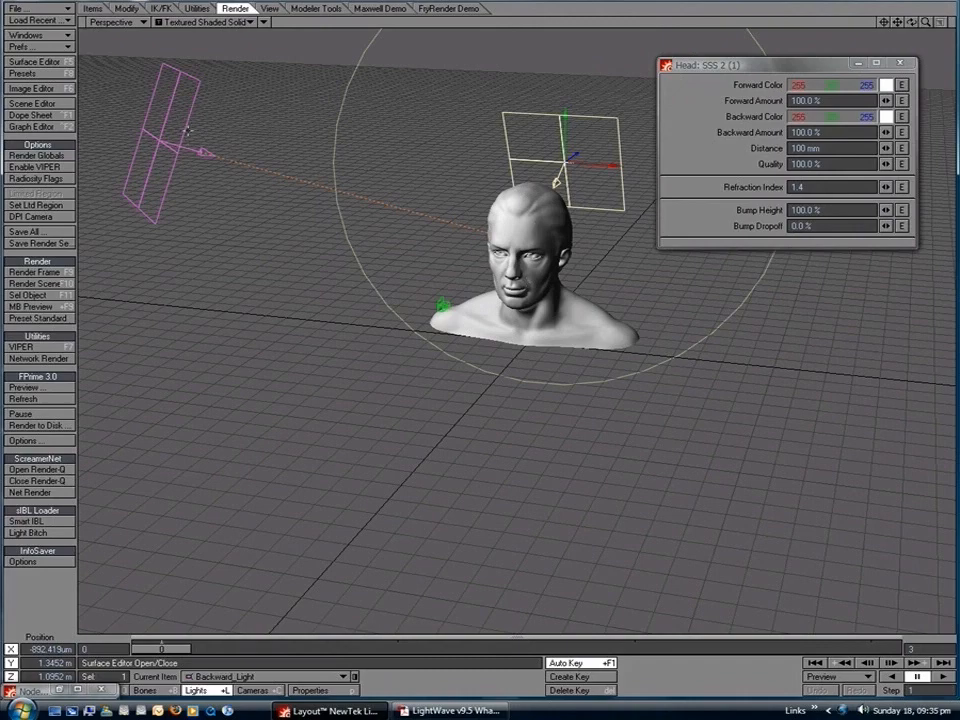
left_click(140, 97)
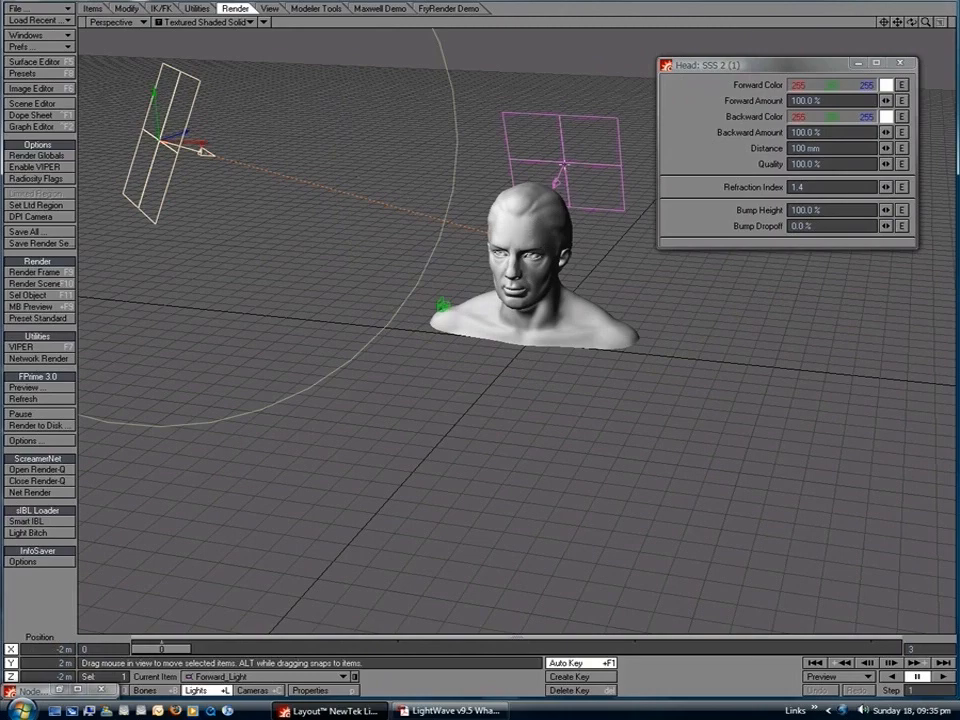
left_click(561, 140)
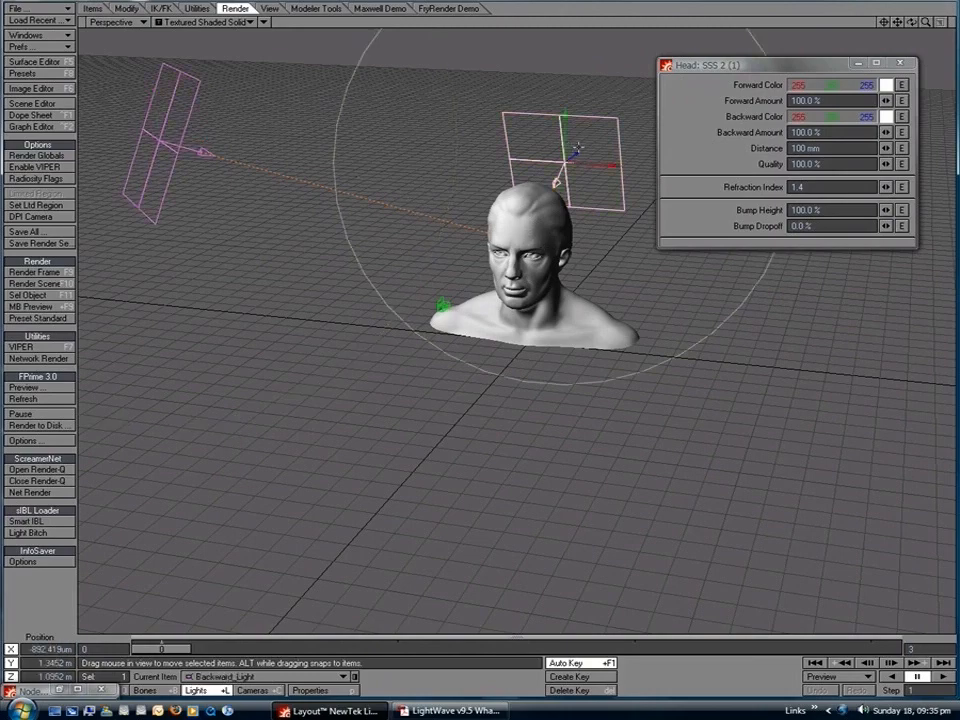
key("p")
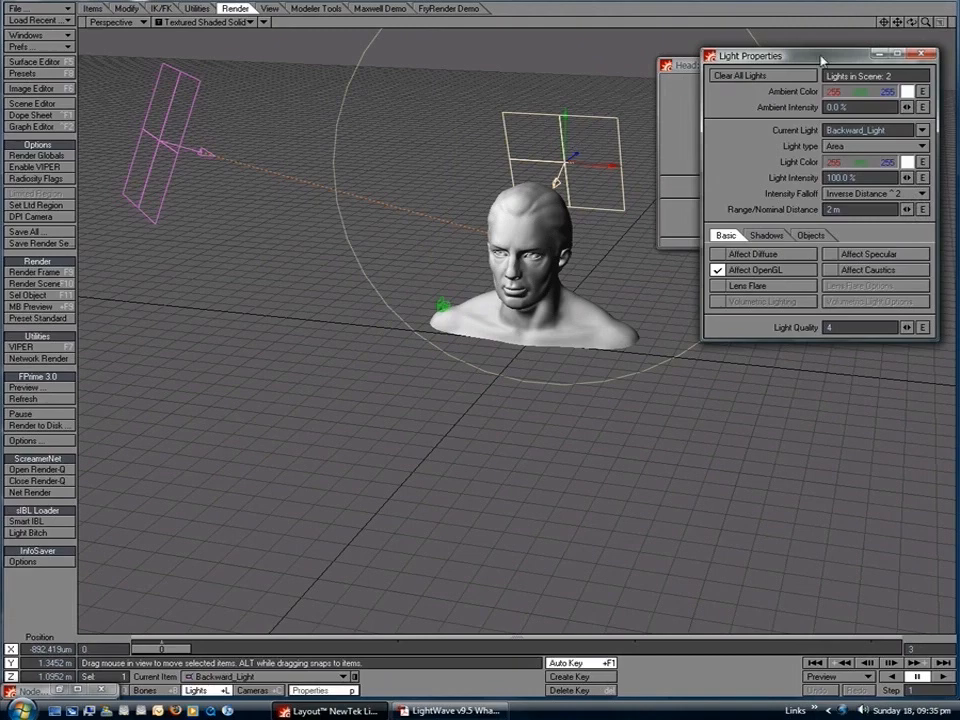
left_click_drag(821, 57, 787, 250)
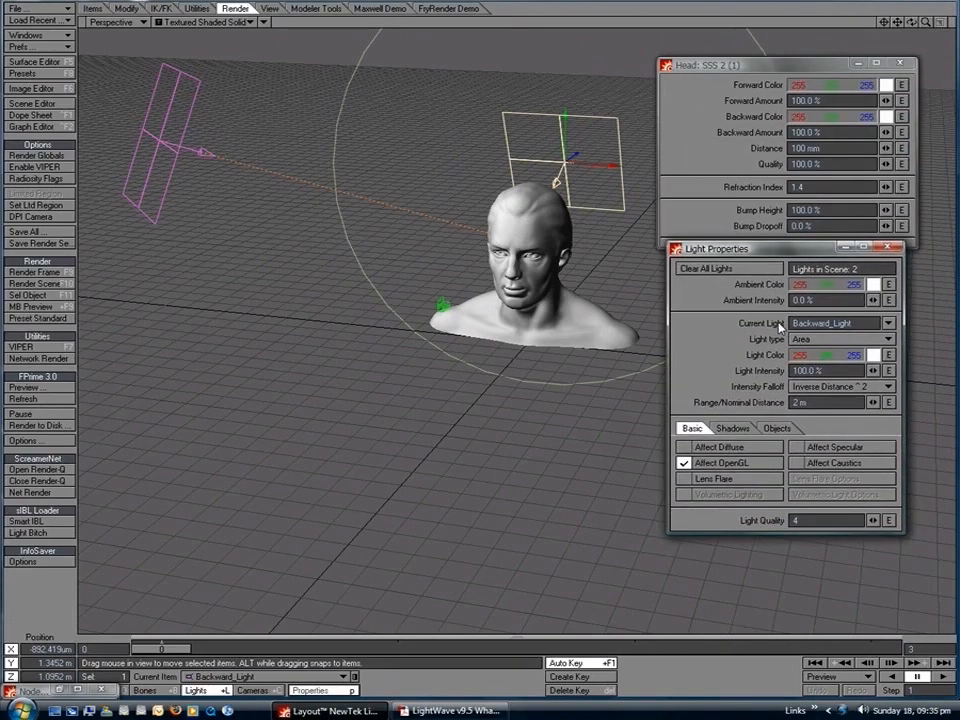
left_click_drag(881, 253, 883, 271)
left_click(885, 266)
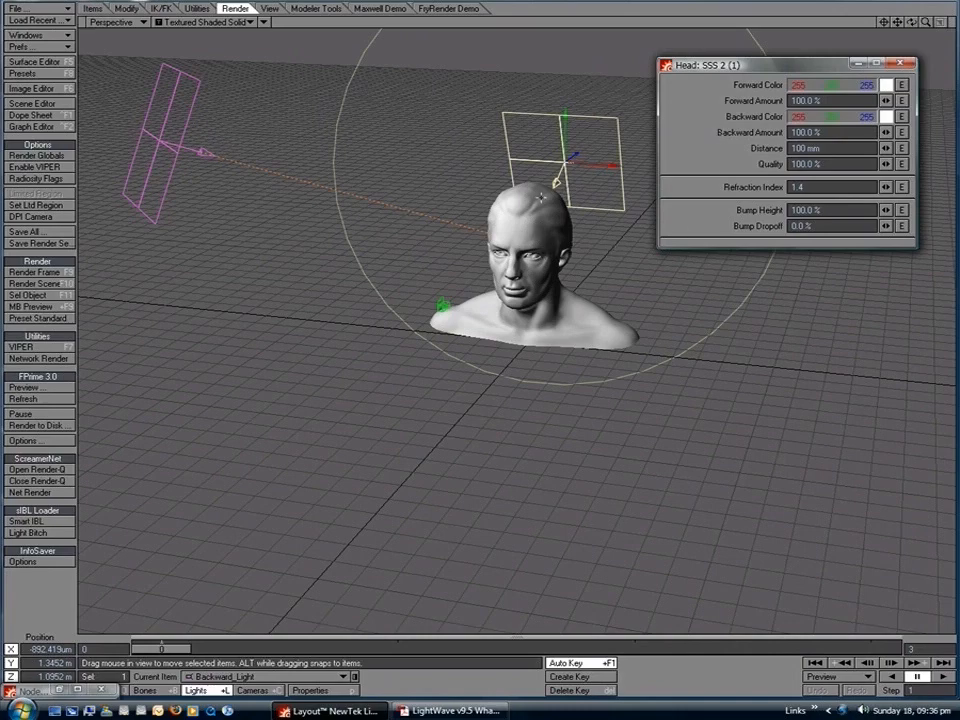
key("6")
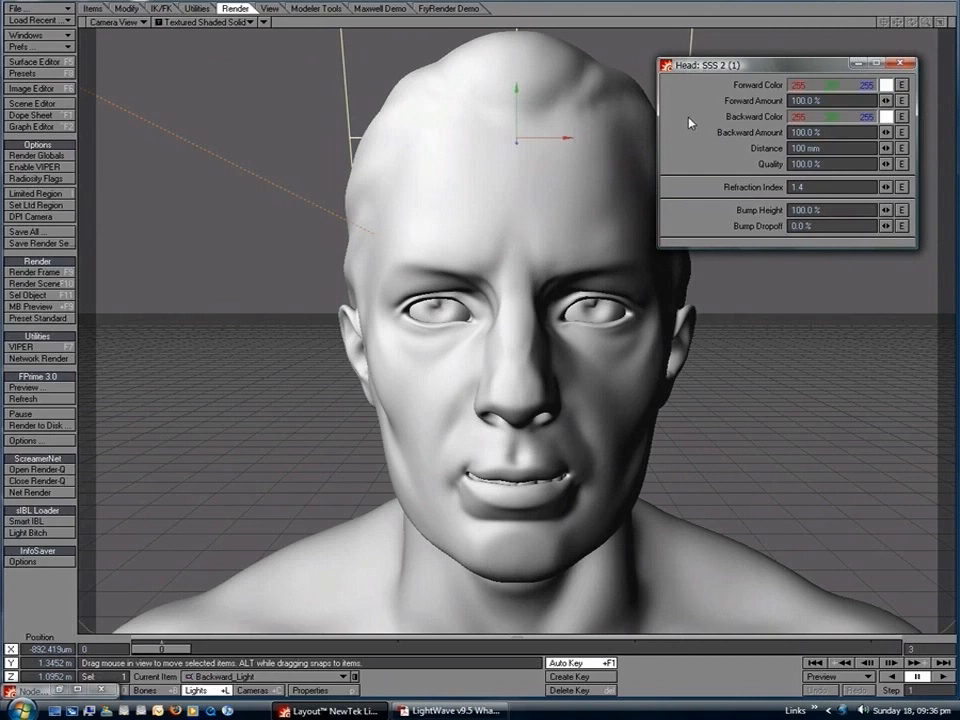
Render the current frame from the camera and inspect the scattering around the eye up close.
key("F9")
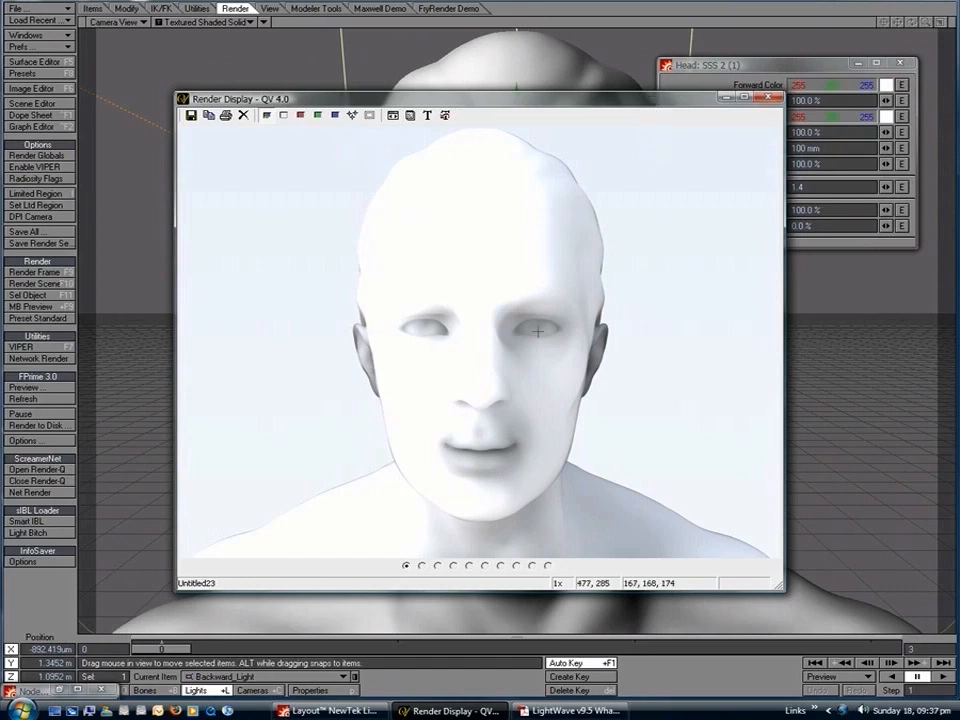
scroll(537, 332, "up", 2)
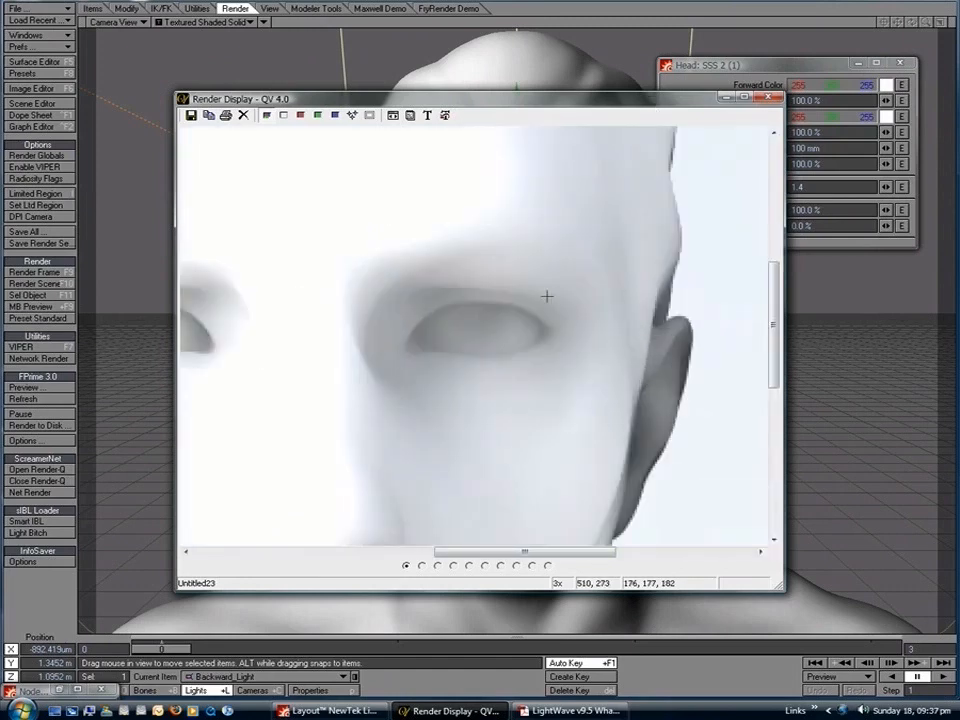
scroll(454, 322, "down", 2)
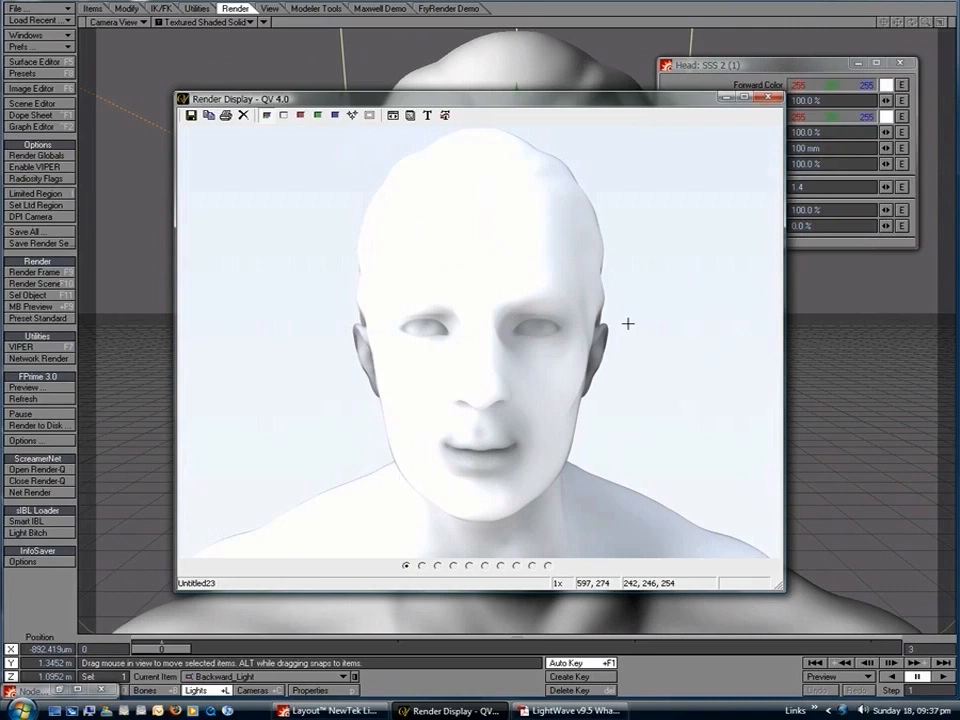
left_click_drag(680, 100, 622, 93)
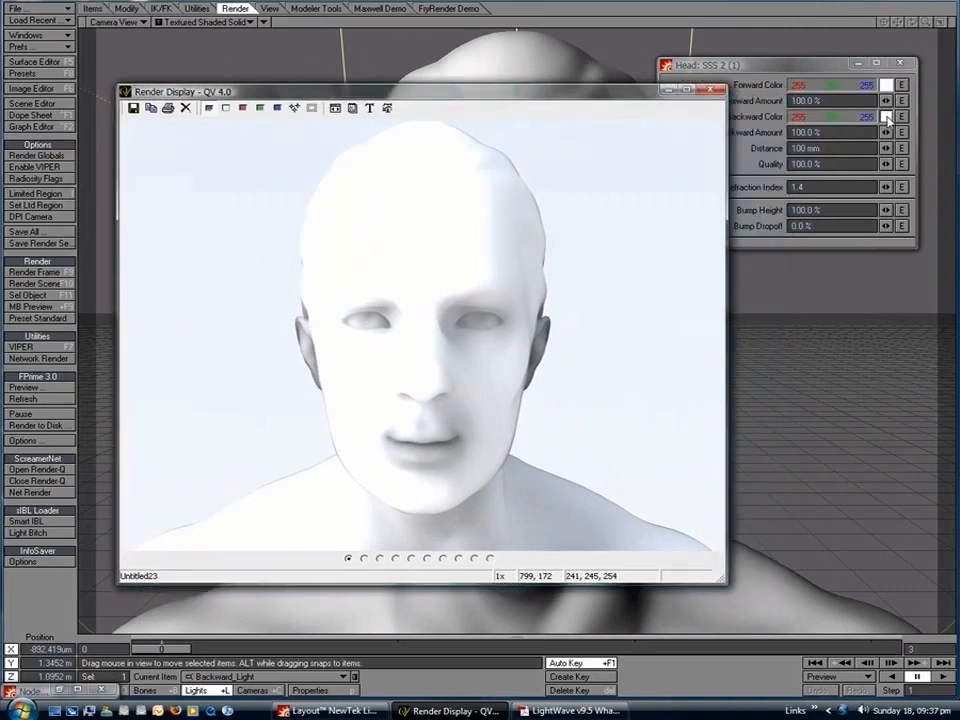
left_click(668, 90)
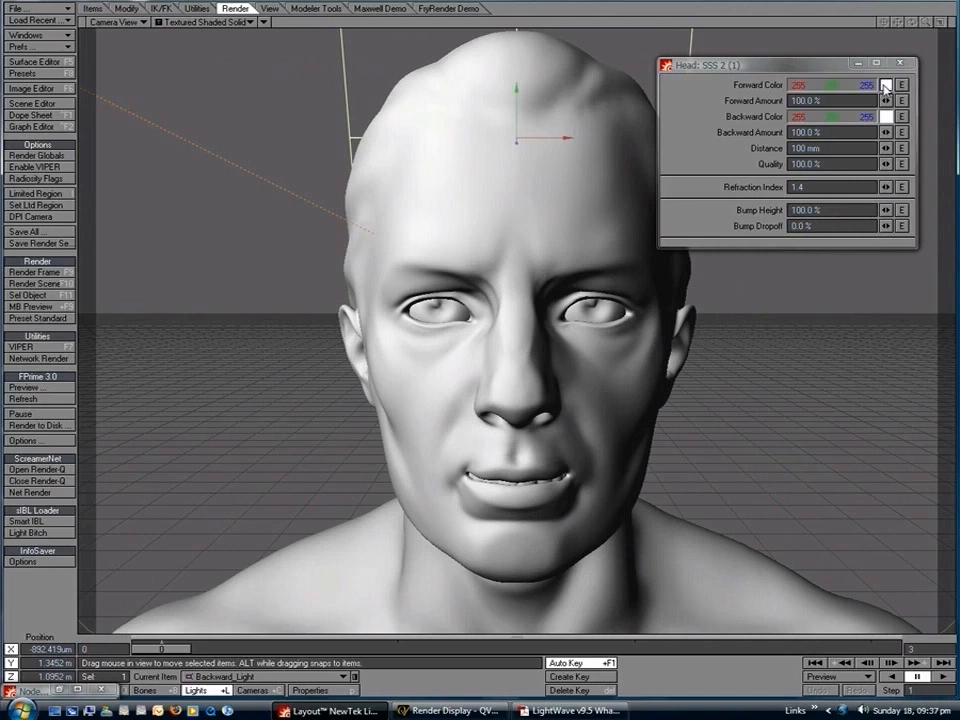
Set the SSS 2 Forward Color to grey 127, 127, 127 and render the frame again.
left_click(886, 86)
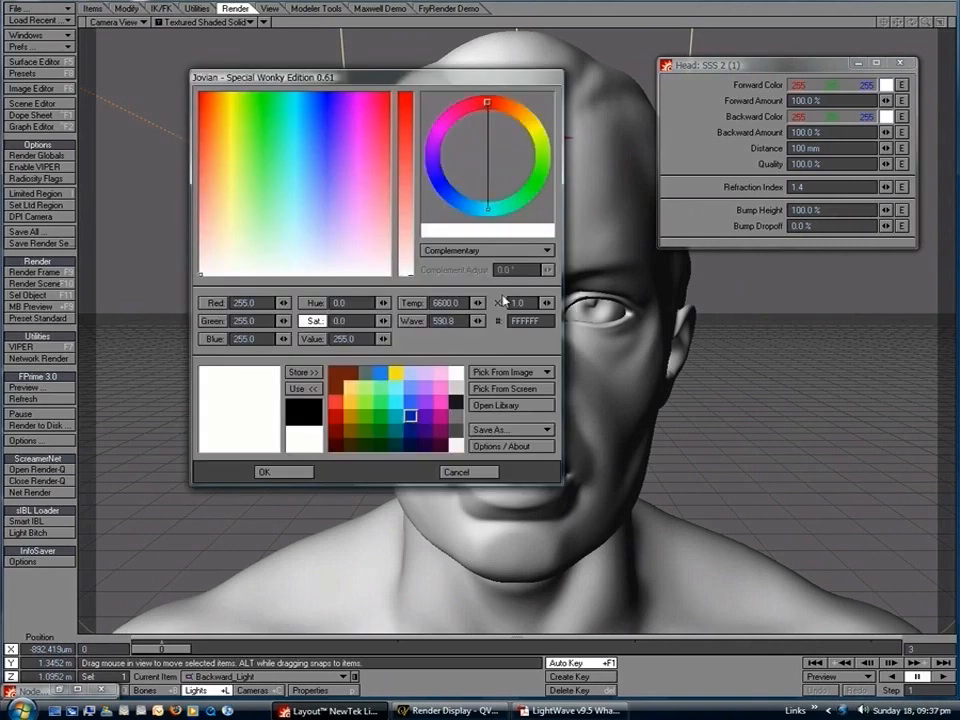
left_click(455, 416)
left_click(304, 389)
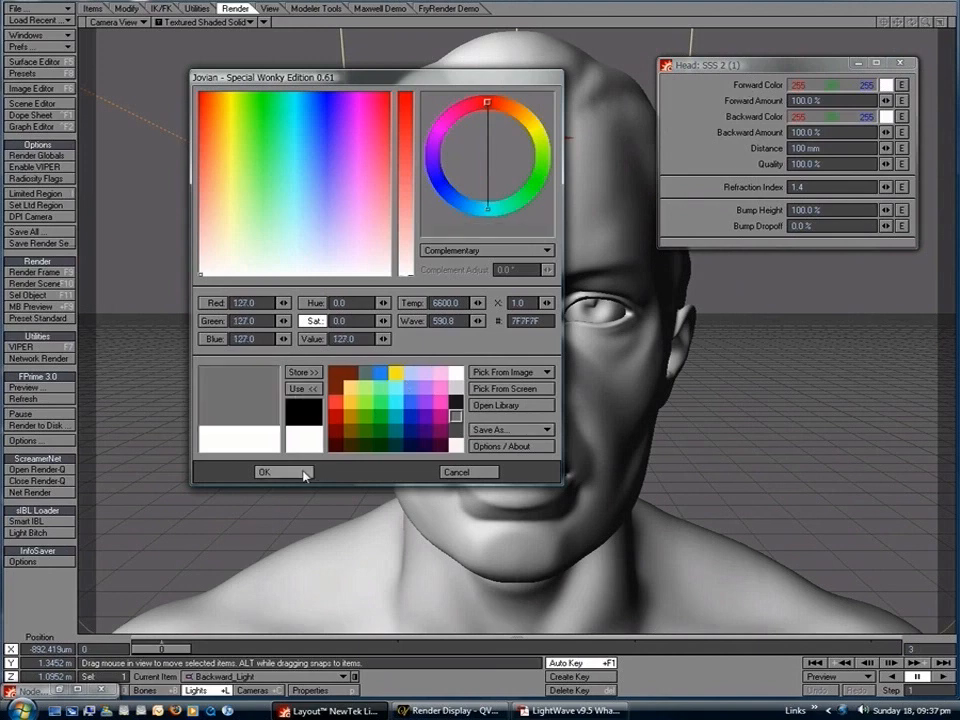
left_click(305, 473)
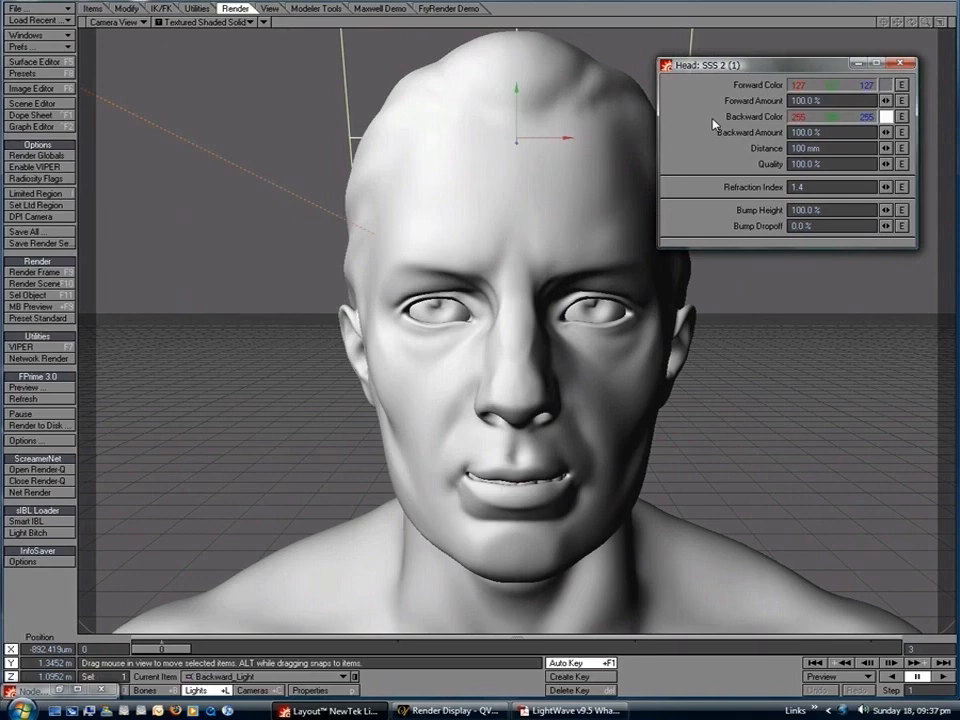
key("F9")
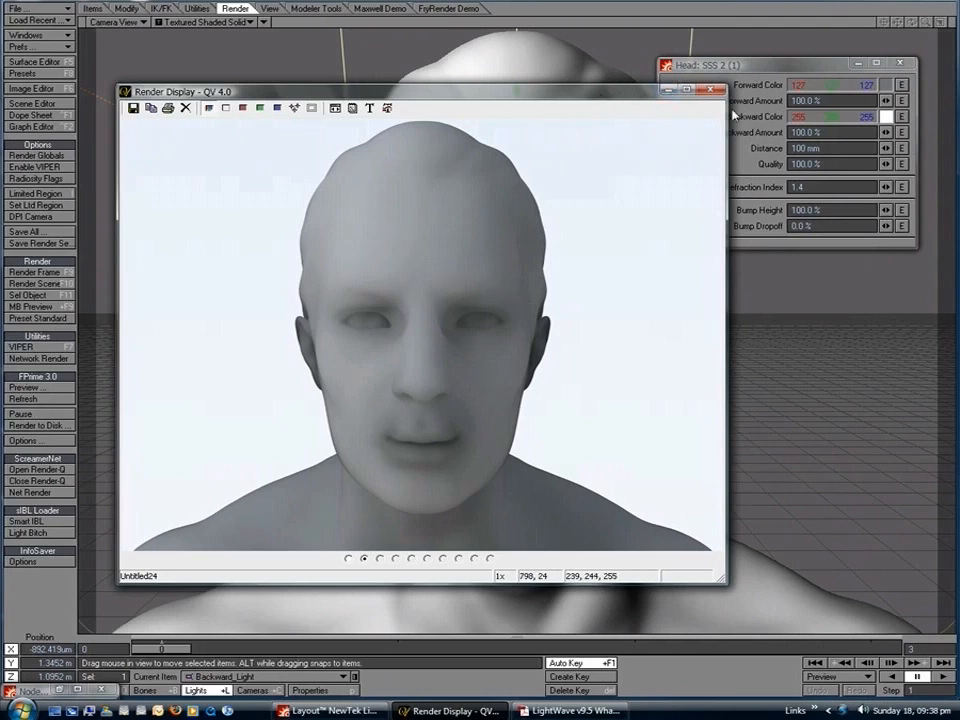
left_click(760, 92)
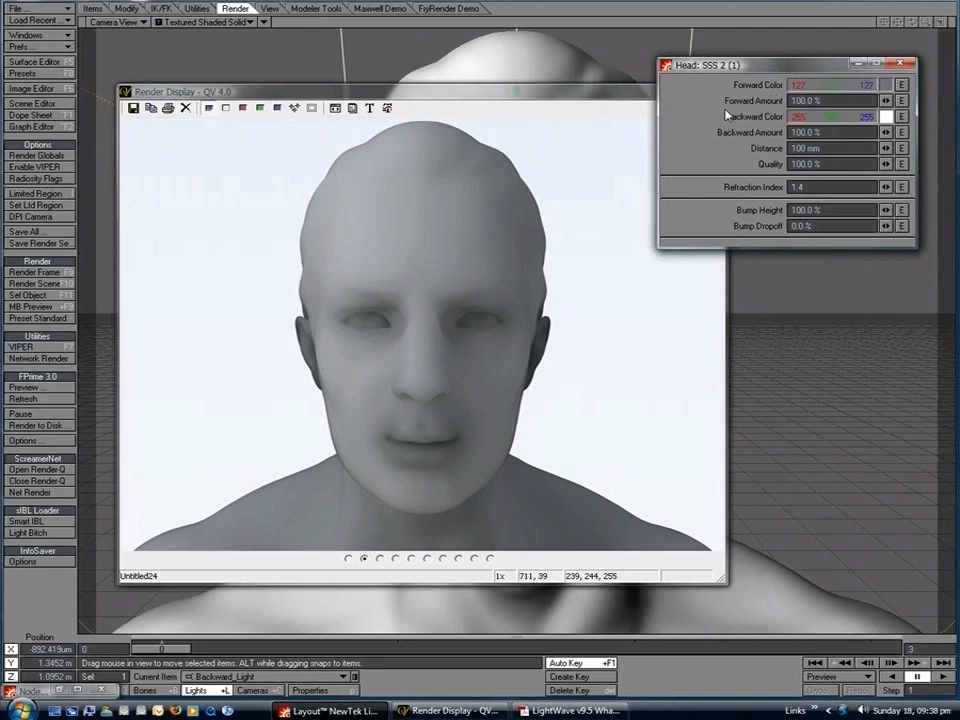
Pick the blue swatch 002FBF in the colour picker for the SSS 2 Backward Color.
left_click(885, 117)
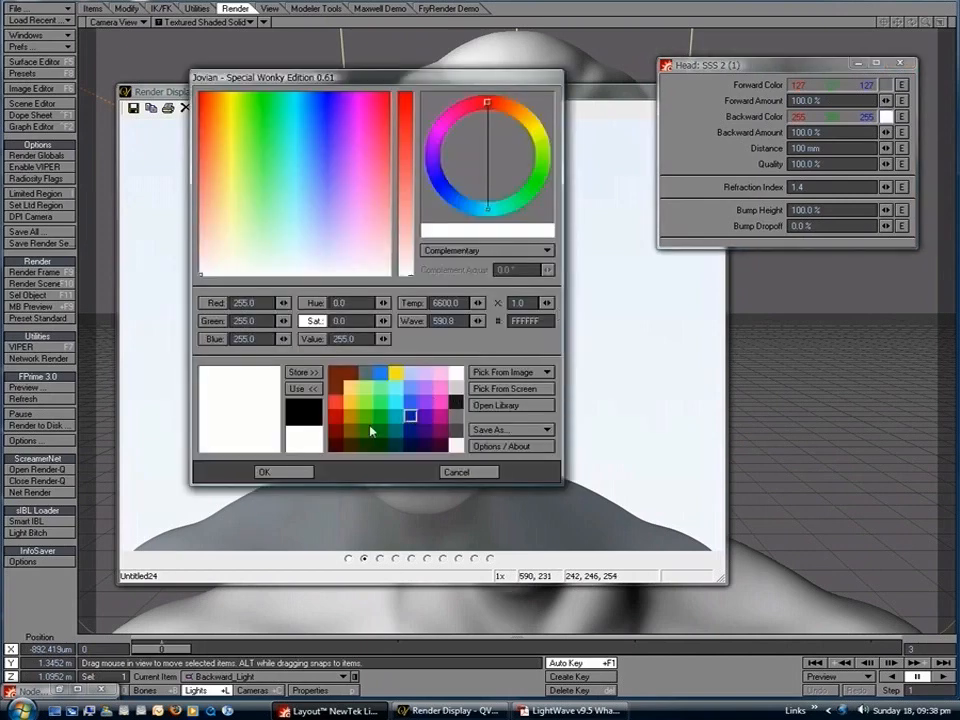
left_click(410, 415)
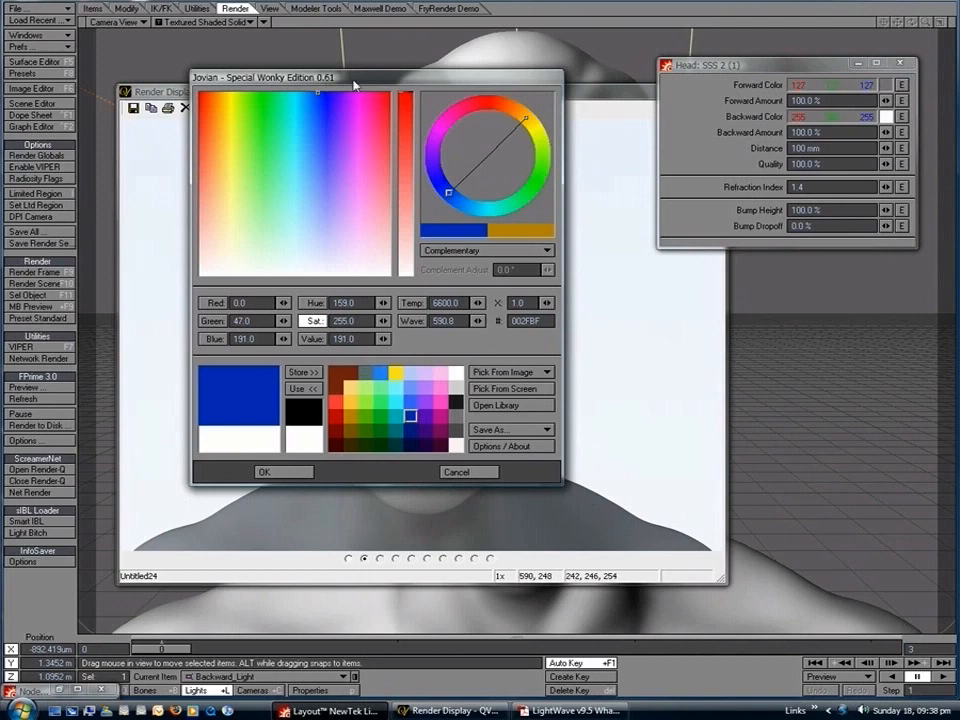
left_click_drag(266, 76, 271, 76)
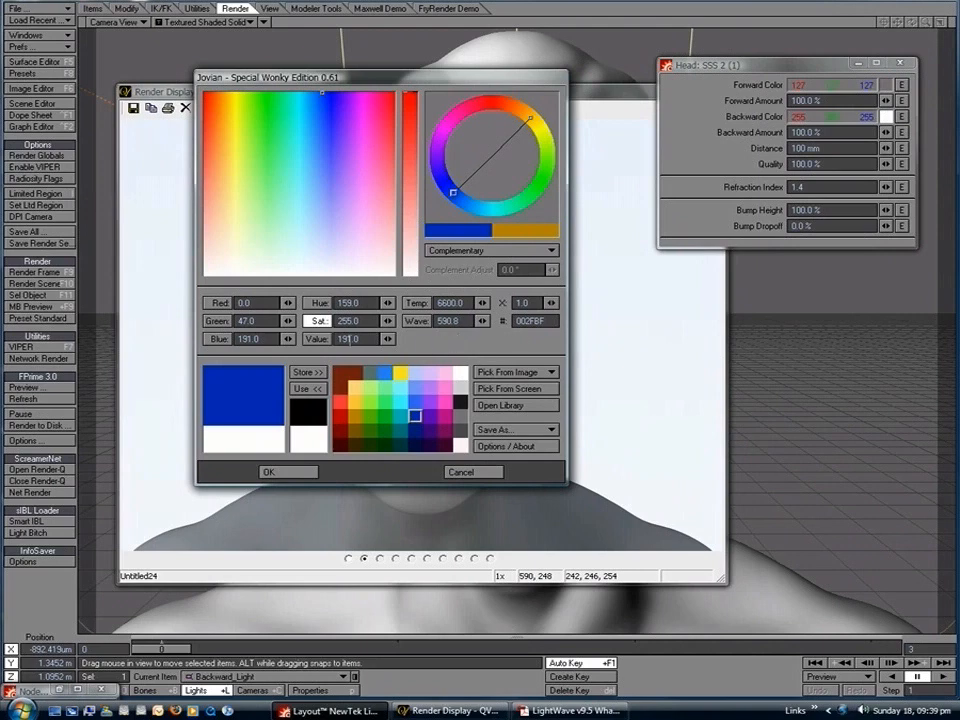
Try the colour picker's gradient views based on the value, RGB, temperature, wavelength, saturation and hue components.
left_click(317, 339)
left_click(222, 322)
left_click(217, 339)
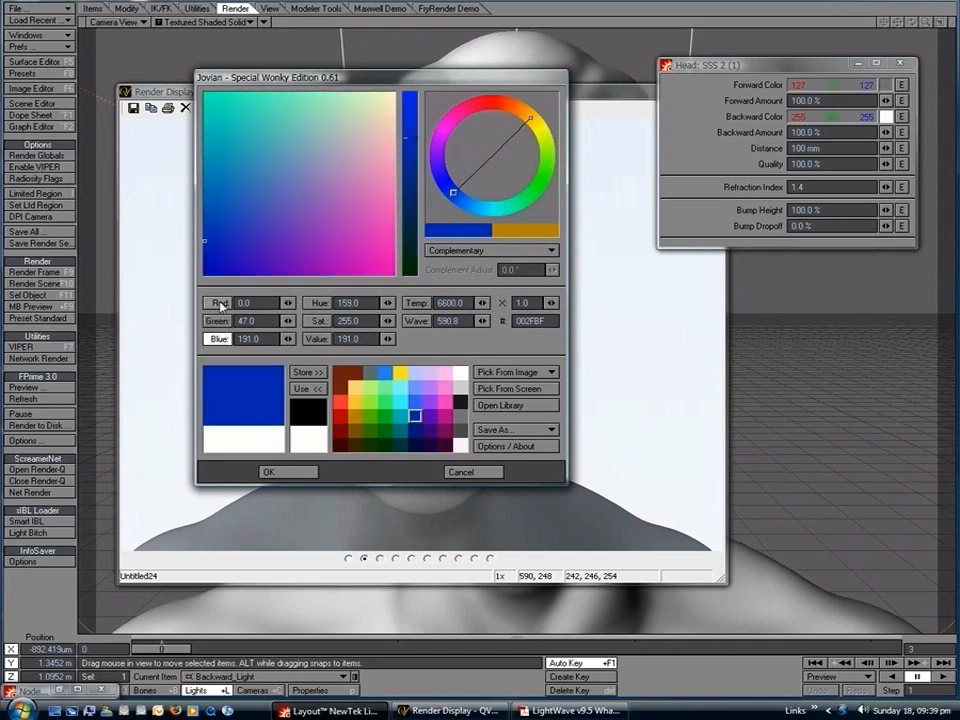
left_click(416, 321)
left_click(416, 303)
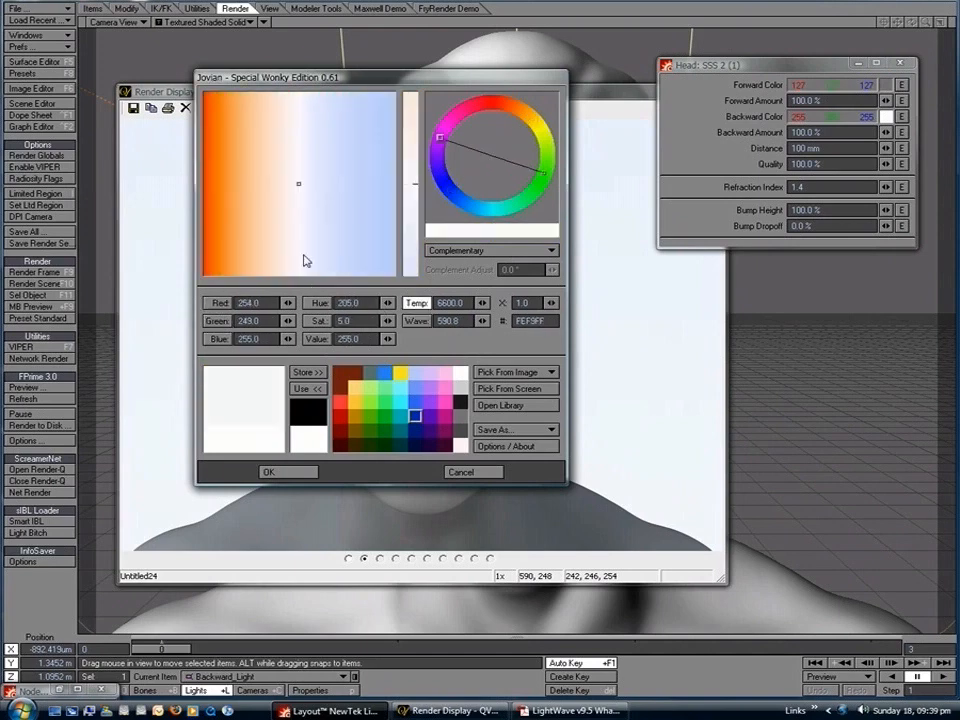
left_click(320, 321)
left_click(320, 303)
left_click(317, 339)
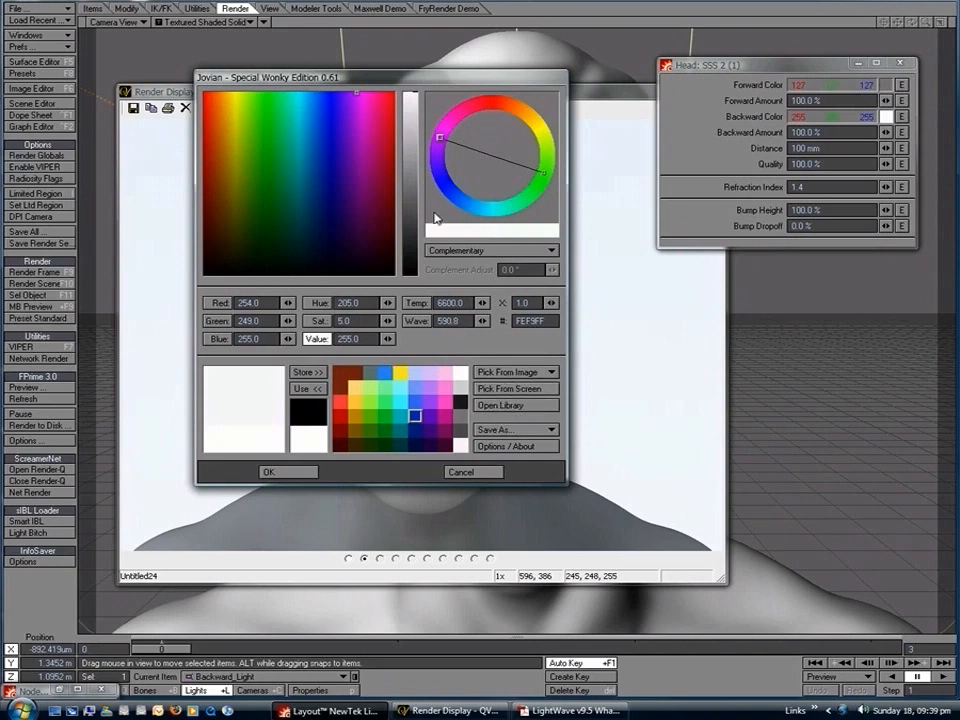
Try the Triadic, Analogous and Tetradic colour harmony schemes, and leave the colour picker without applying a colour.
left_click(483, 251)
left_click(478, 272)
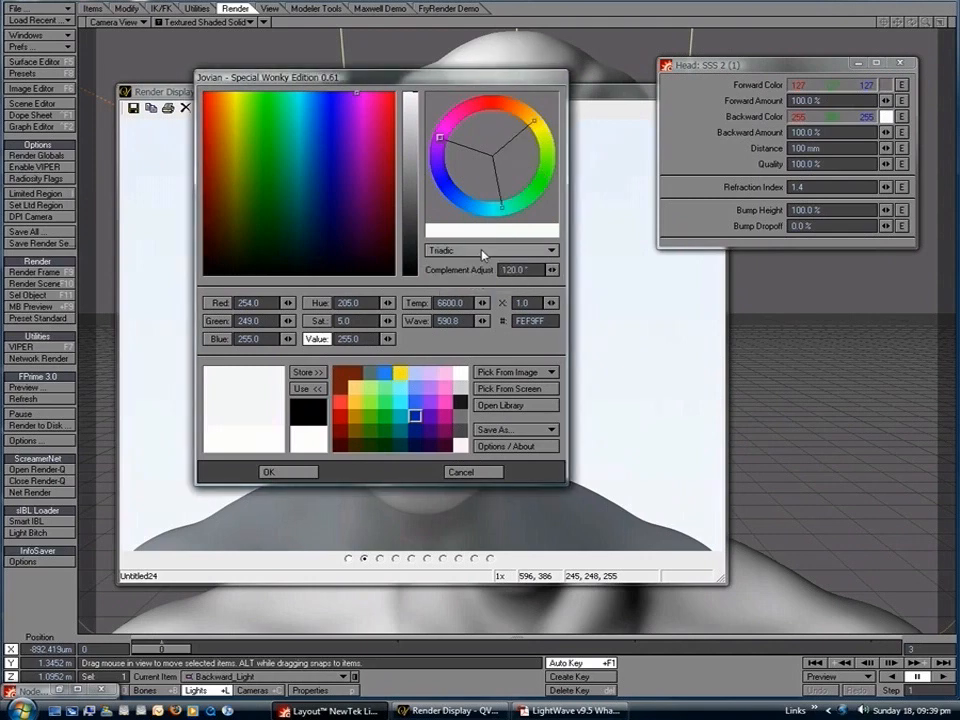
left_click(465, 251)
left_click(470, 238)
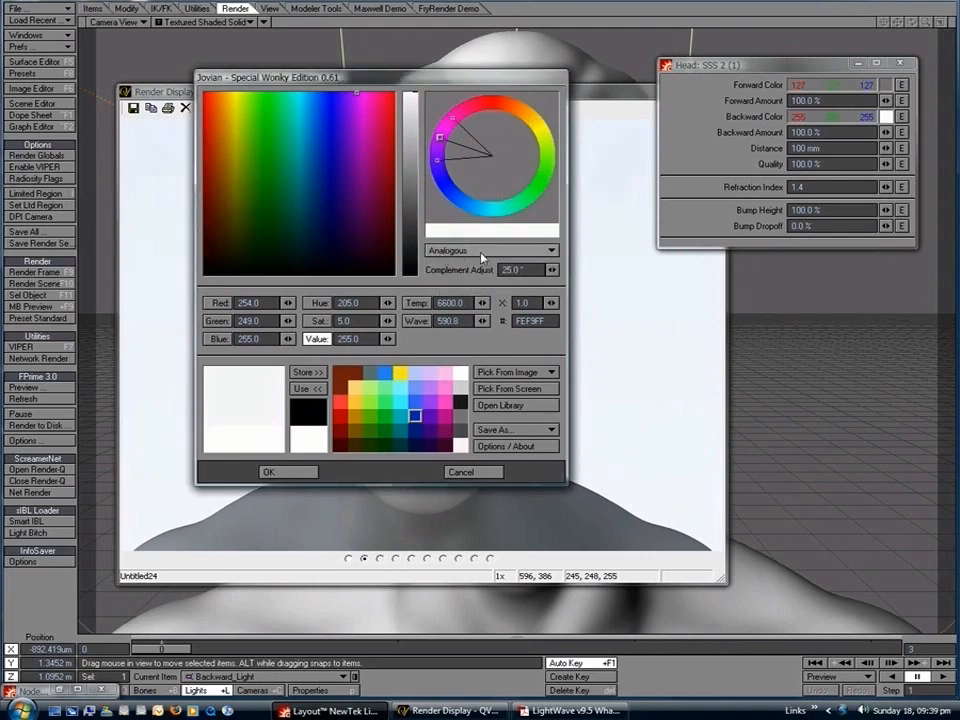
left_click(470, 251)
left_click(470, 266)
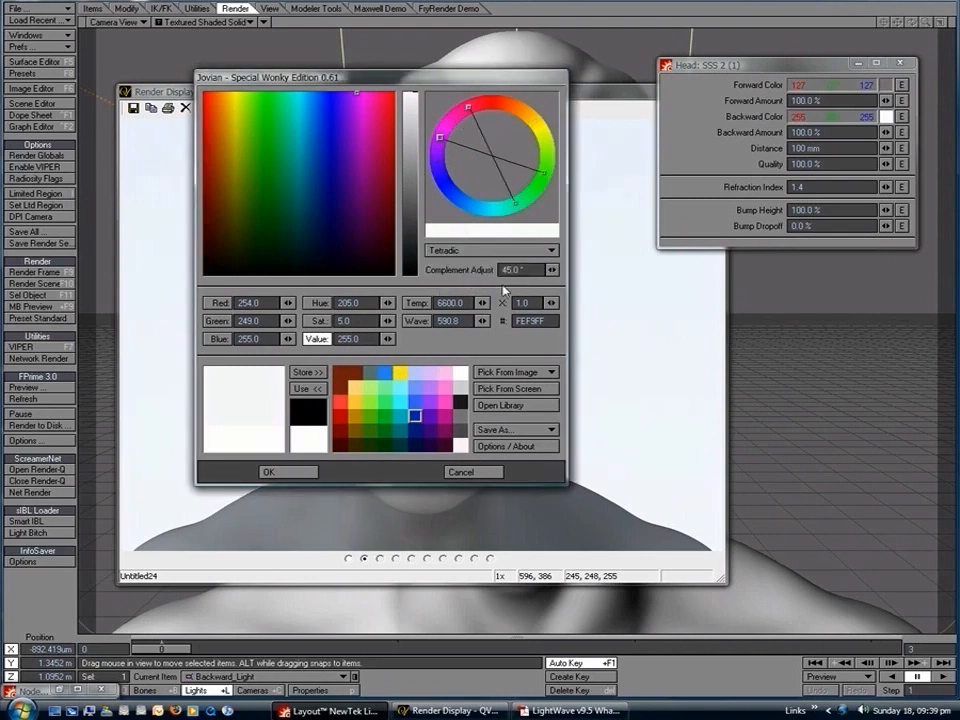
left_click(462, 472)
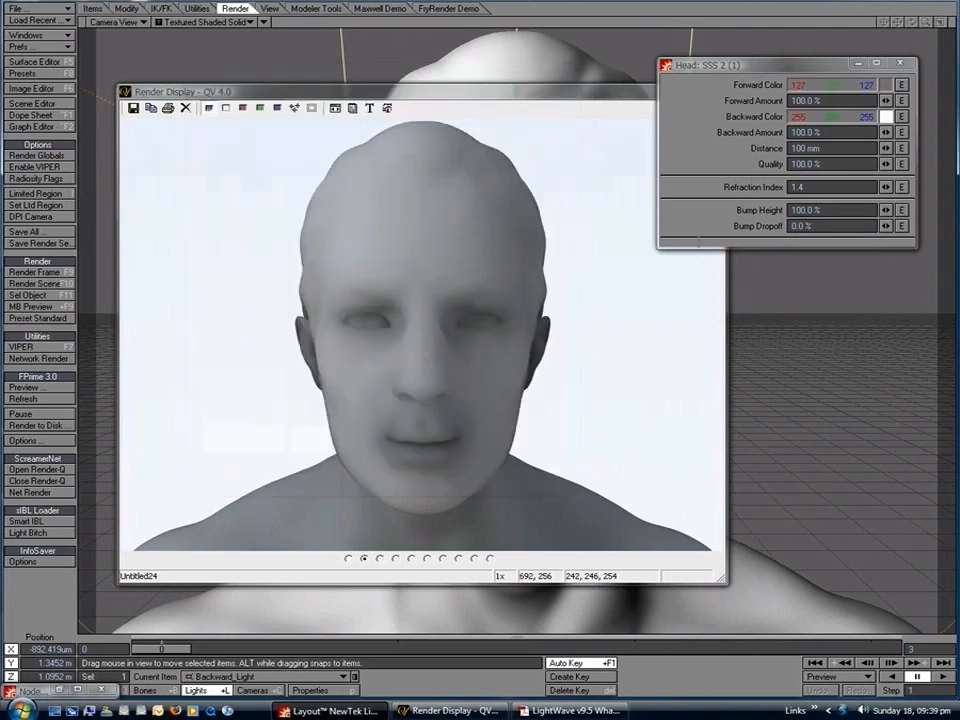
Set the SSS 2 Backward Color to the stored blue swatch 002FBF and render the current frame.
left_click(886, 116)
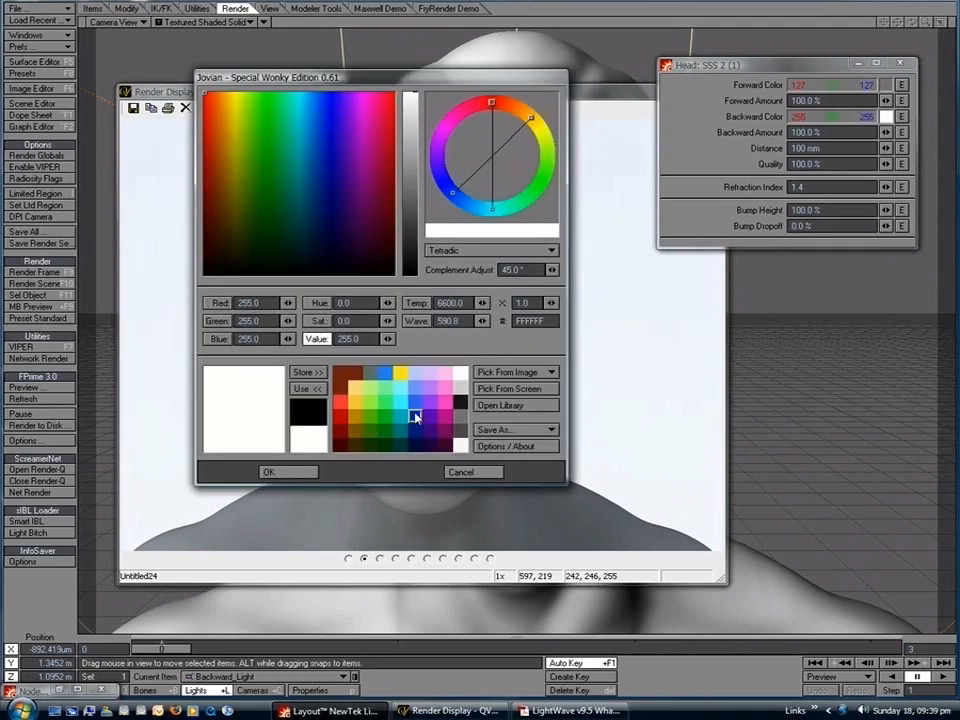
left_click(309, 389)
left_click(268, 472)
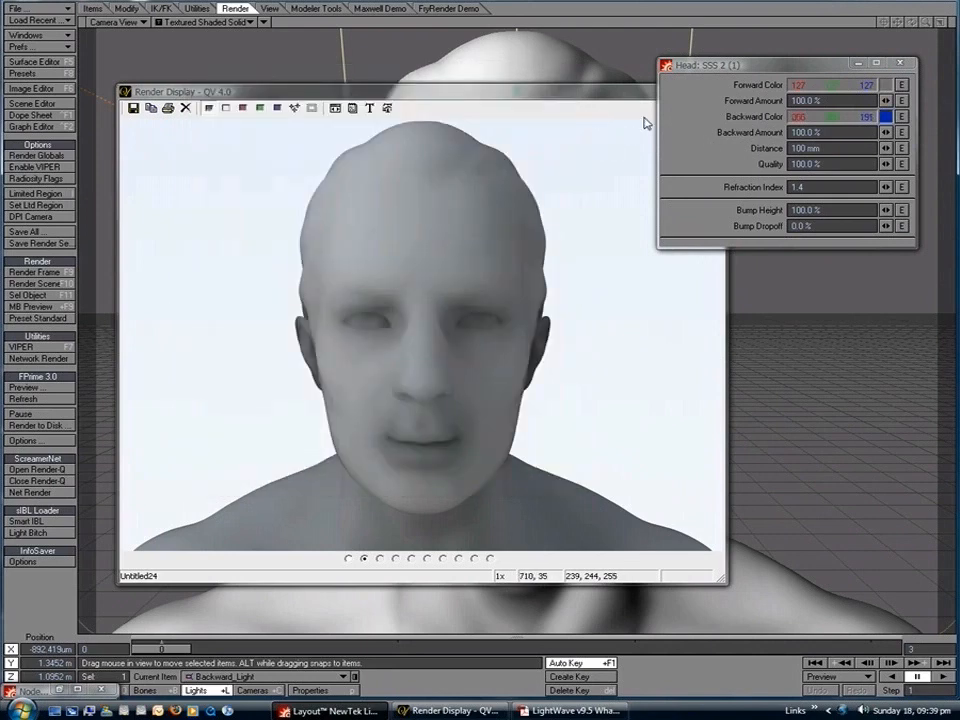
left_click(597, 99)
left_click(778, 152)
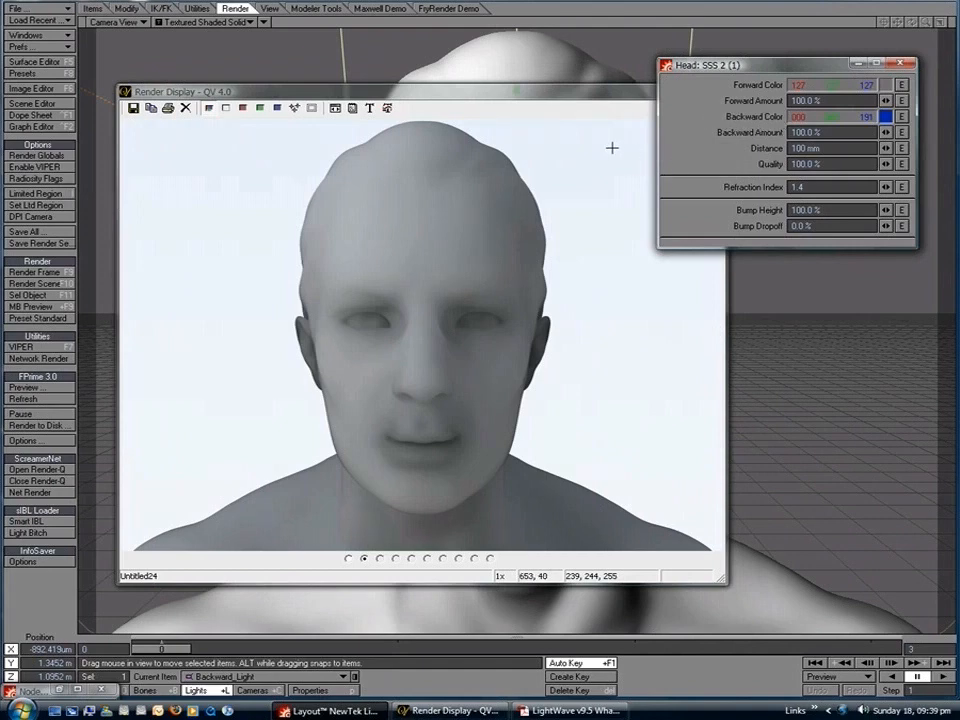
key("F9")
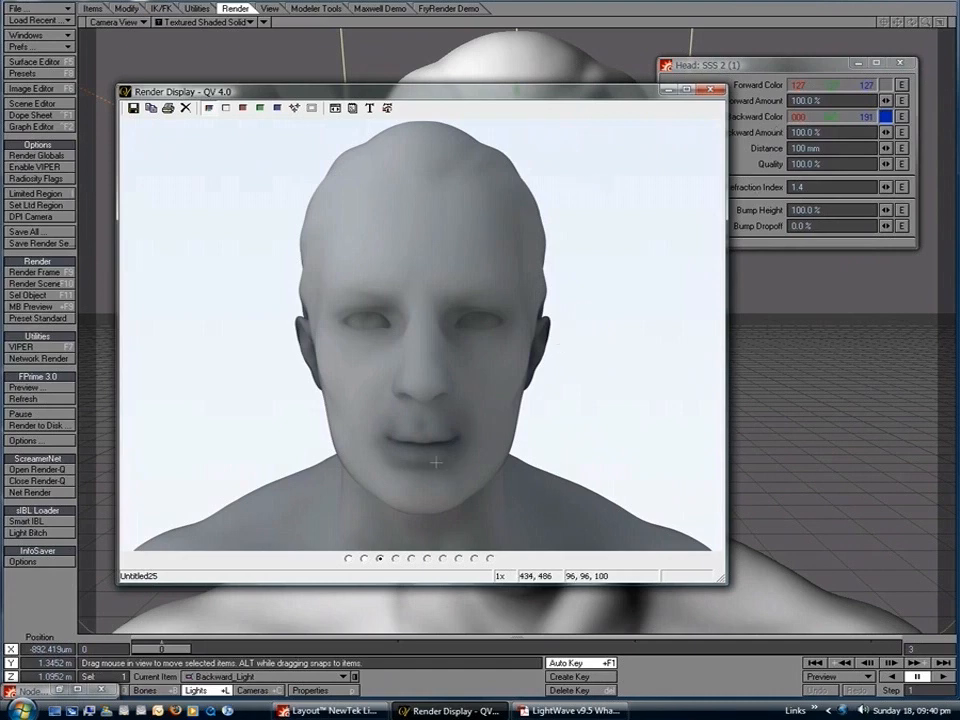
Inspect the backward scattering around the mouth and the ear up close in the finished render.
left_click(412, 437)
left_click(417, 308)
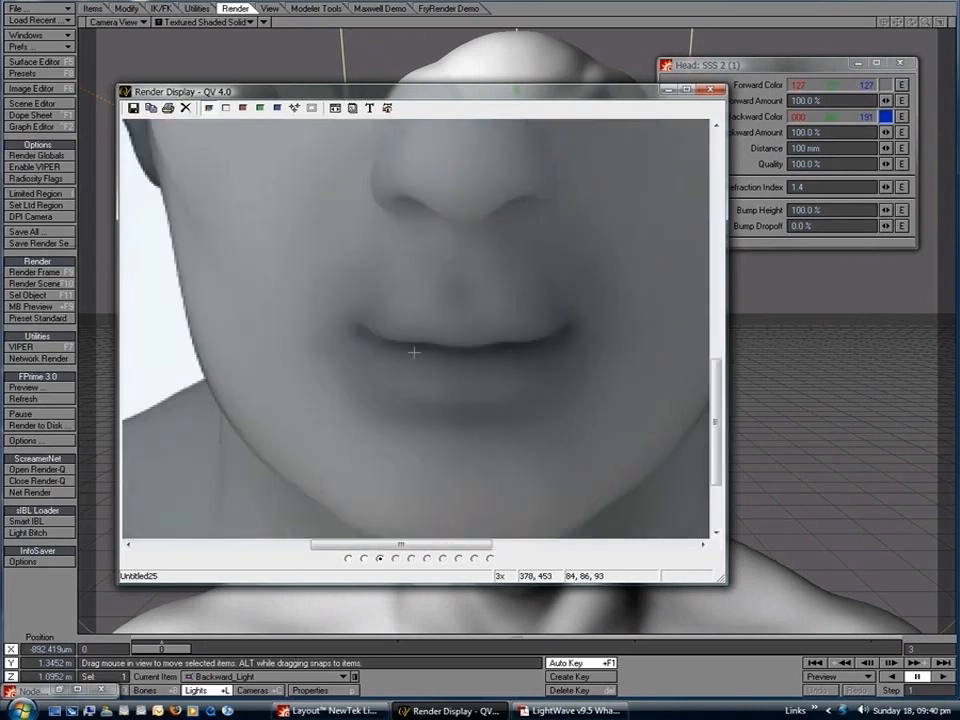
right_click(371, 299)
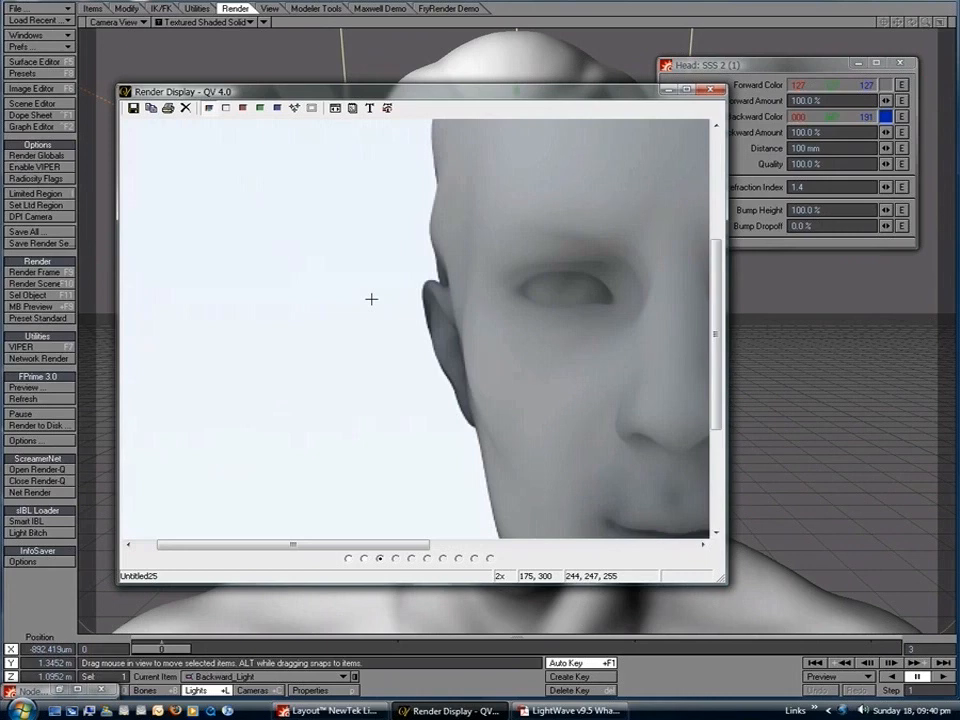
left_click(436, 294)
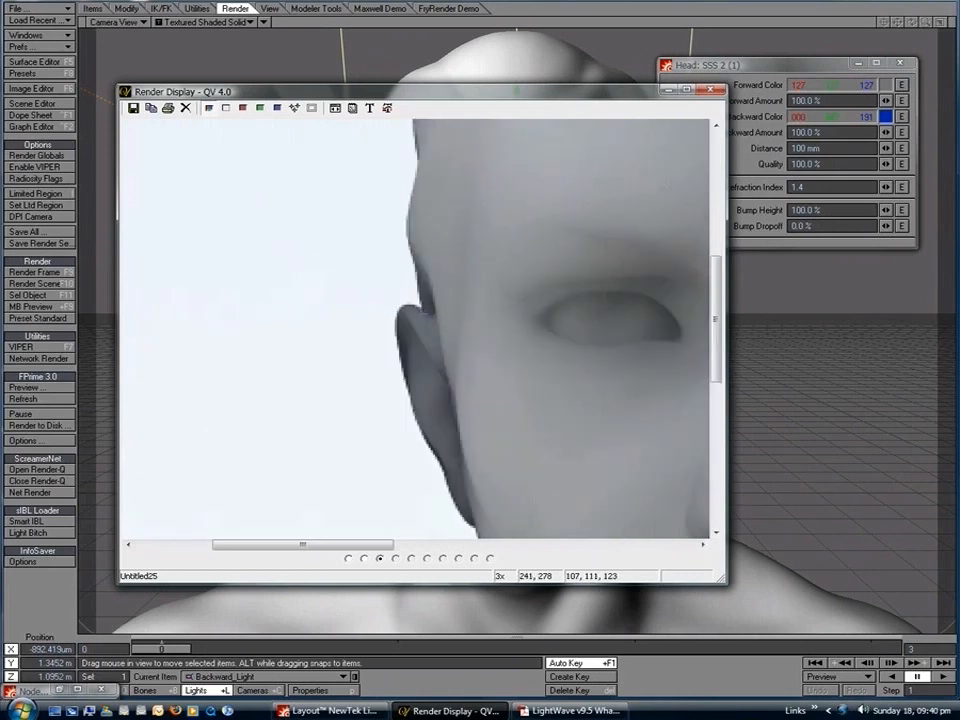
right_click(549, 364)
right_click(474, 350)
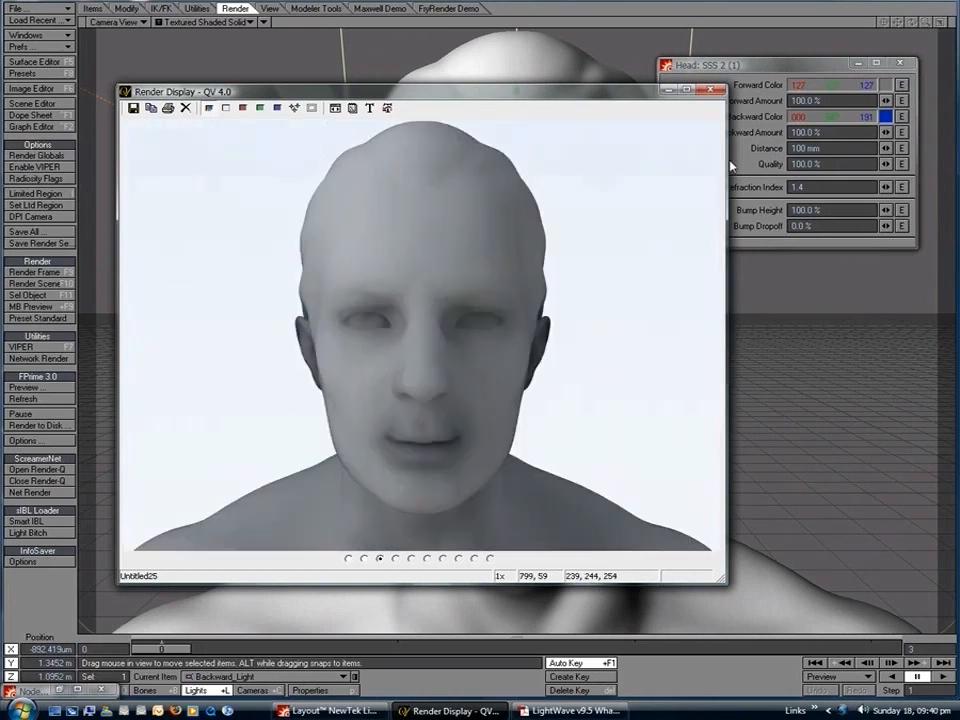
Enable Affect Diffuse and Affect Specular for Backward_Light and render the current frame again.
left_click(750, 128)
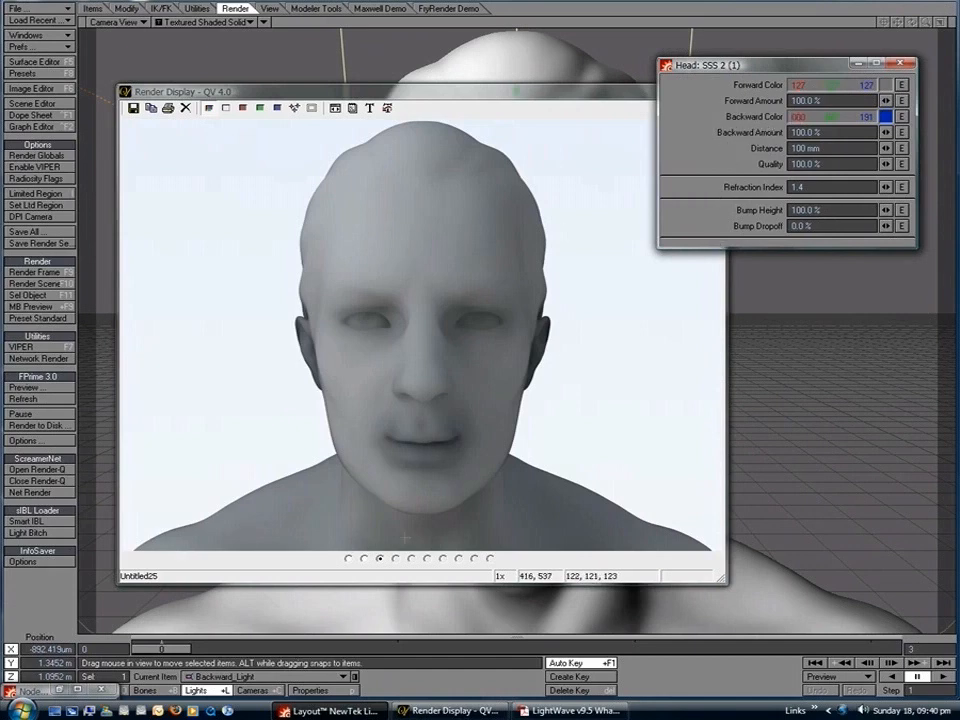
left_click(308, 690)
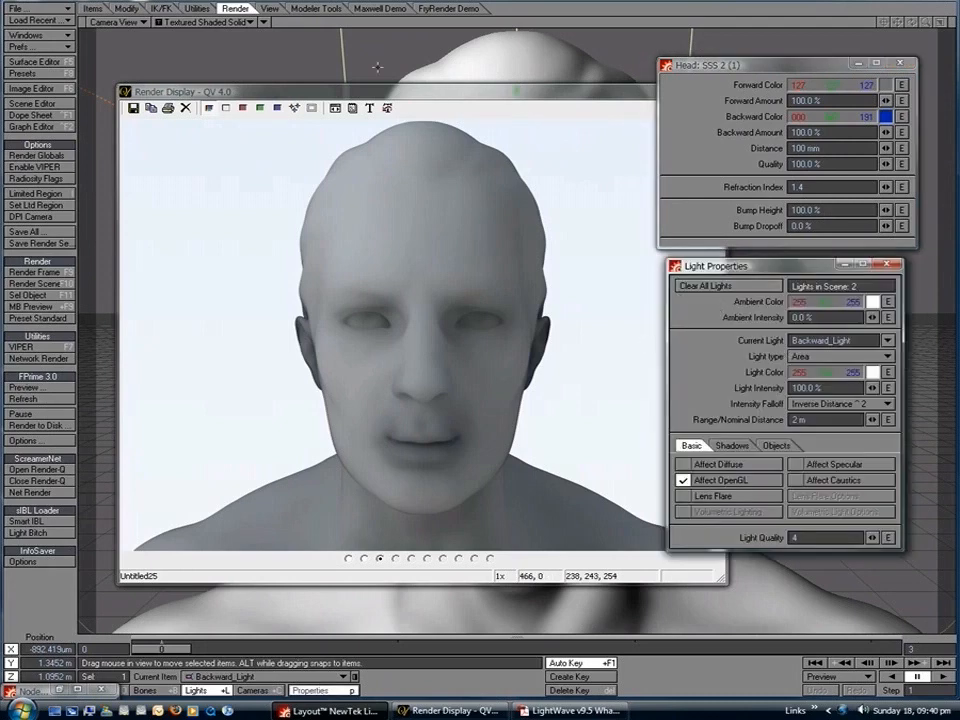
left_click(733, 466)
left_click(830, 464)
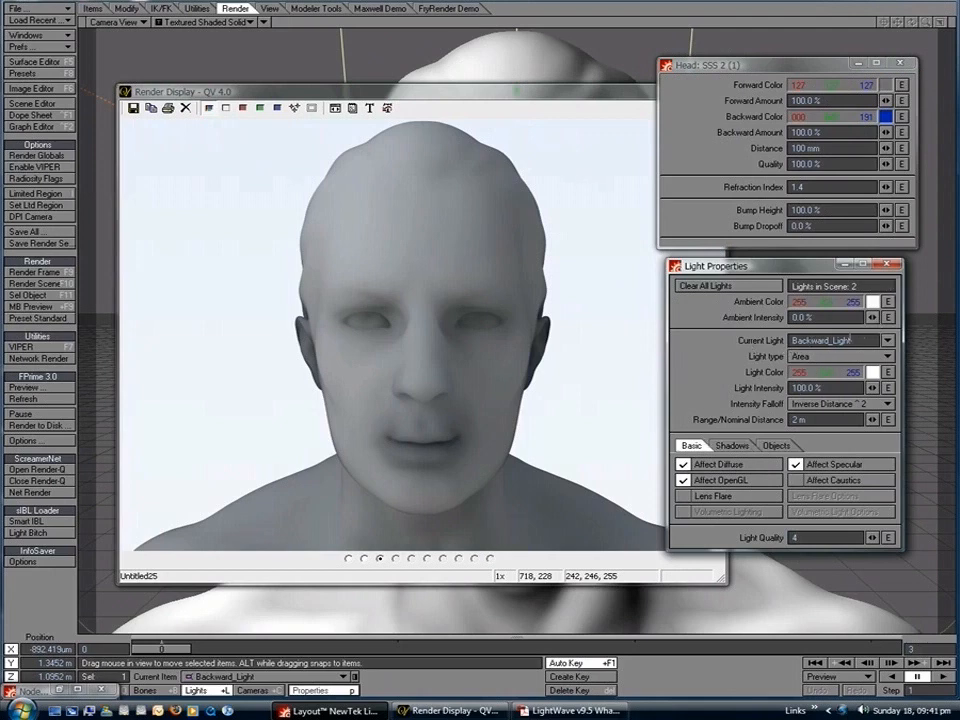
left_click(886, 264)
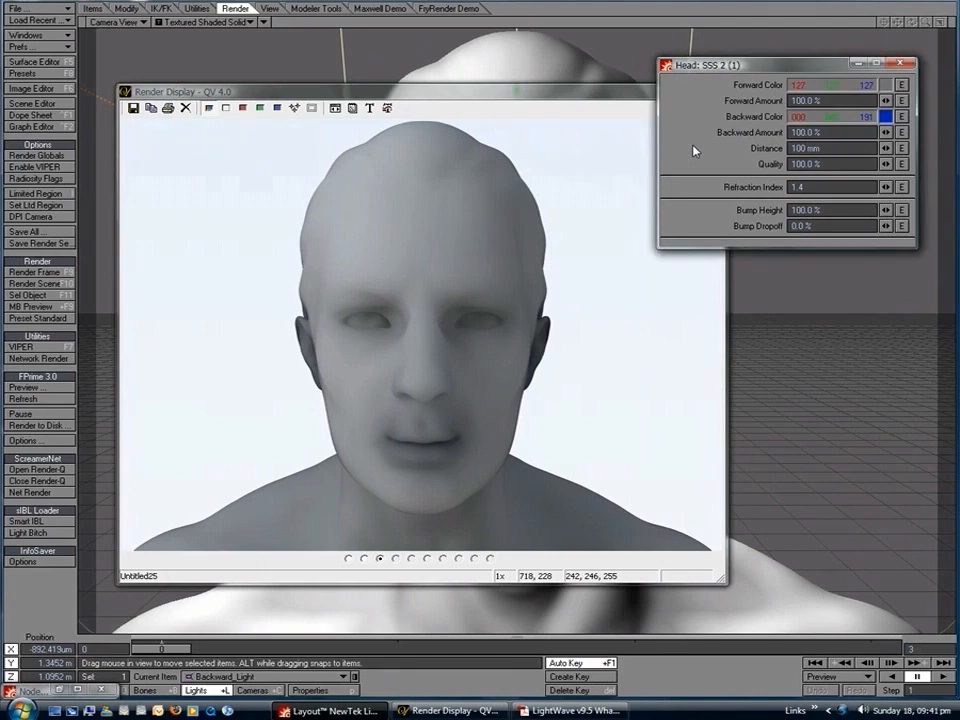
key("F9")
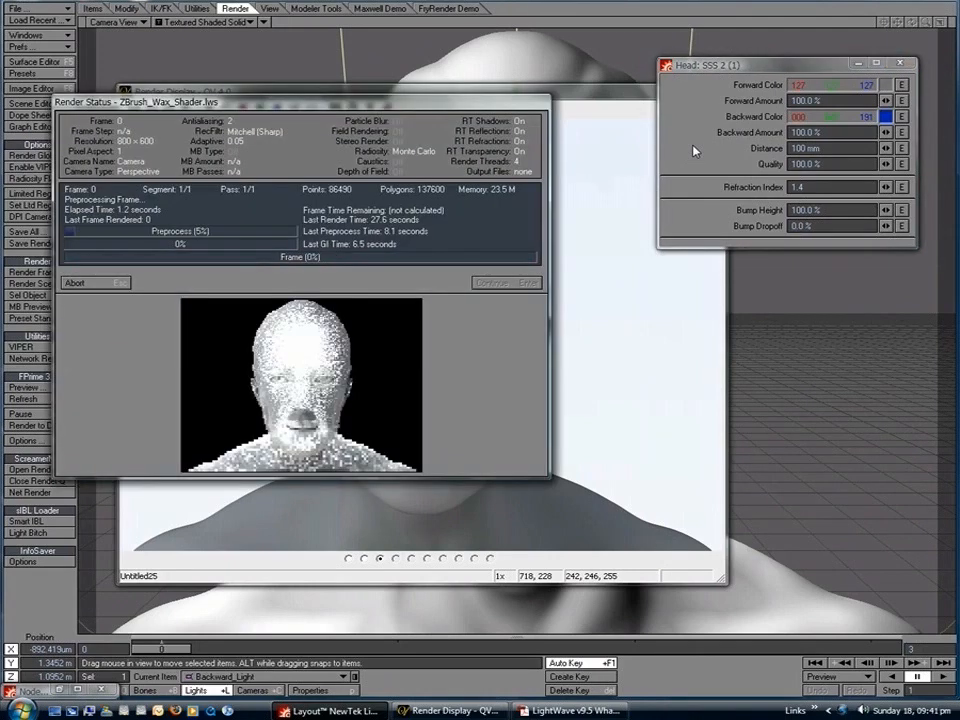